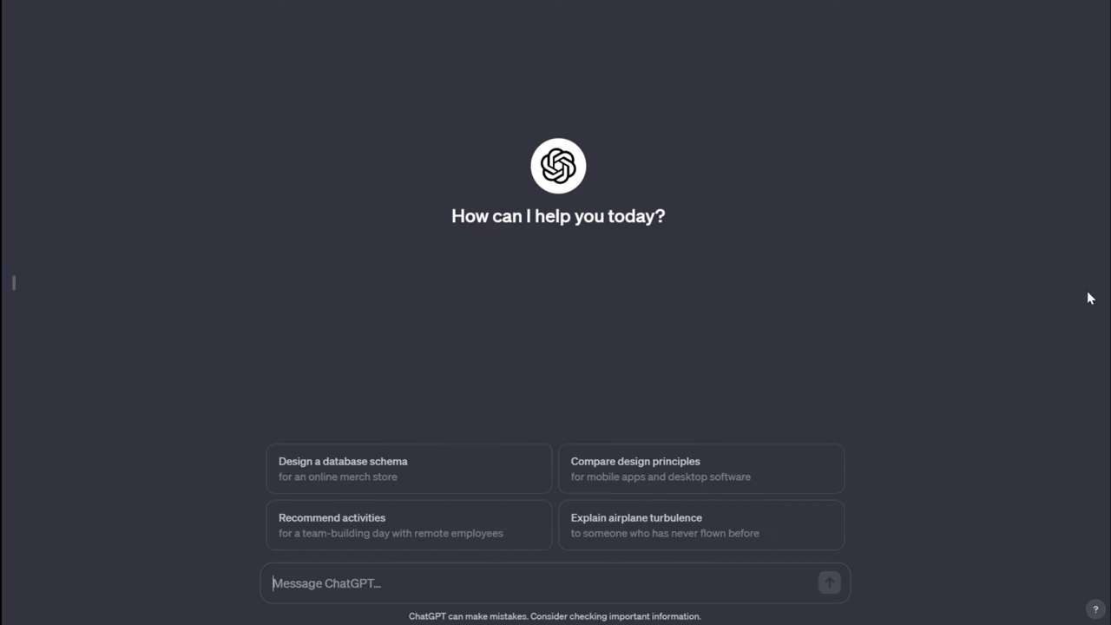
- Send ChatGPT the prompt for a two-minute preschool forest script hosted by a monkey
text(Please write a kids learning video script for me. Set the background in the [forest]. The host is a [monkey] who introduces himself and then introduces his friends [giraffe], [rabbit], [fox] and [owl] to the audience. The animals briefly introduced themselves. The audience is preschoolers, so the tone should be engaging and the wording as simple as possible to make it easy for children to understand. The video is about [2] minutes long.)
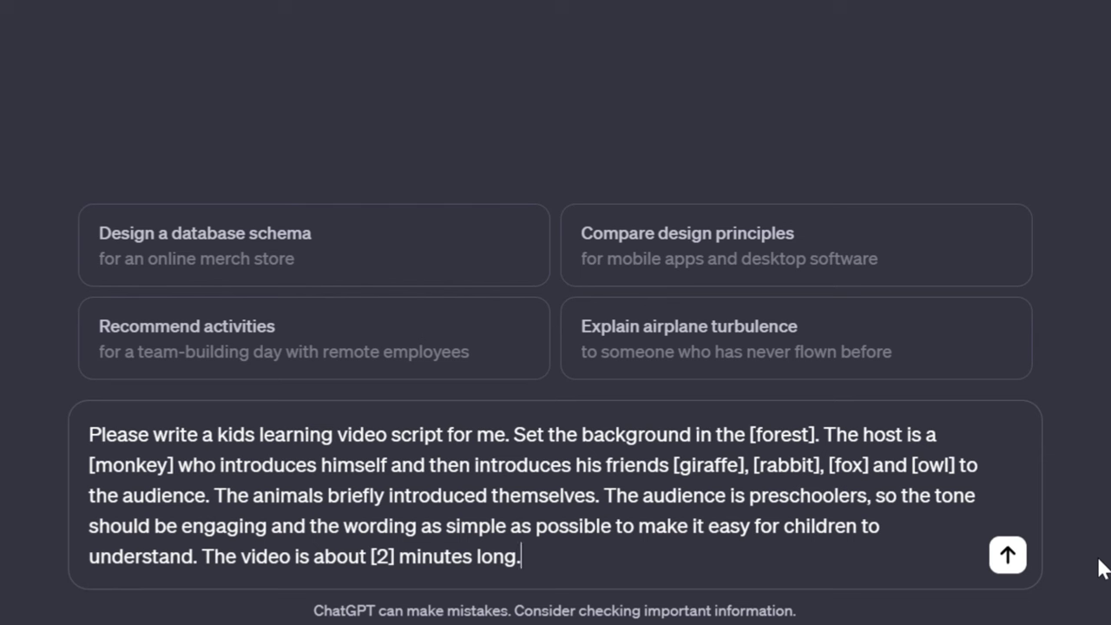
click(1008, 555)
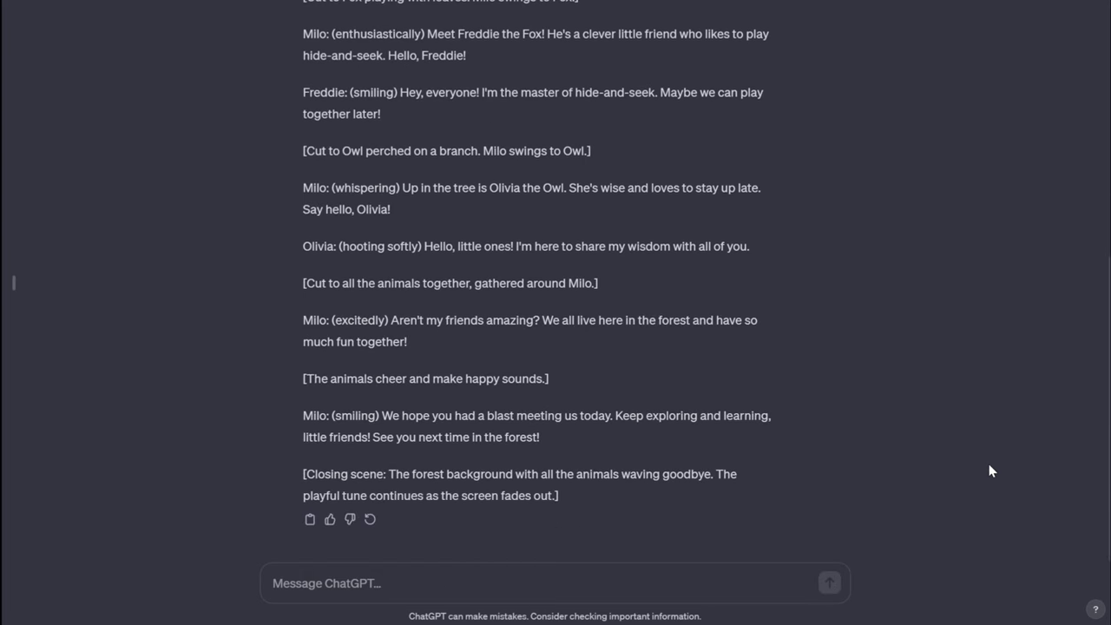
- Scroll through the finished 'Fun Friends in the Forest' script to review each character's lines
scroll(989, 466, up, 10)
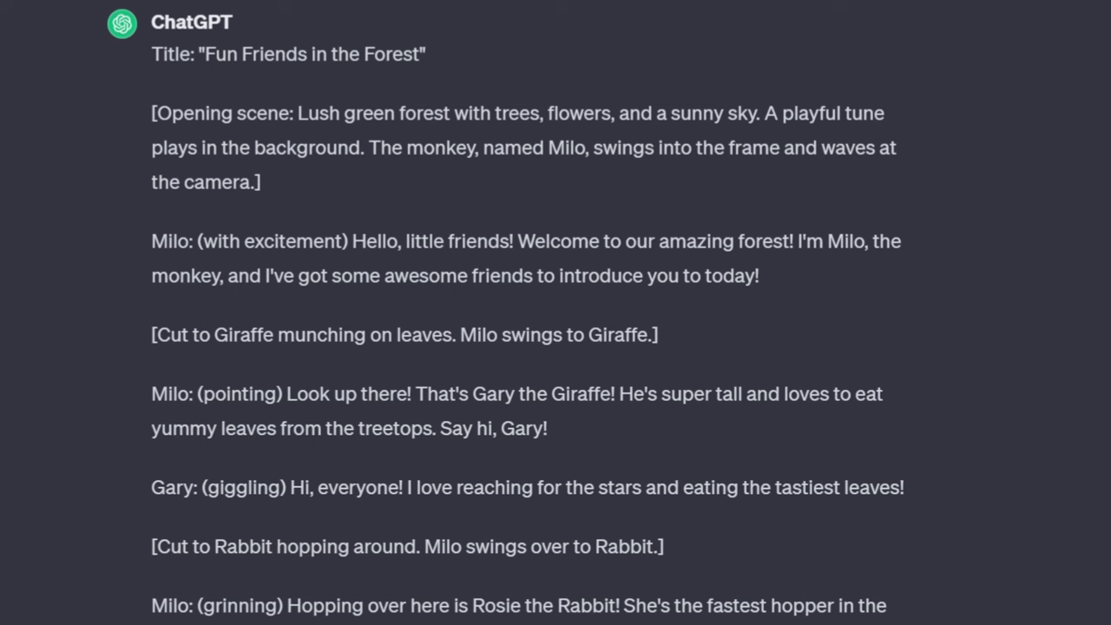
scroll(528, 320, down, 5)
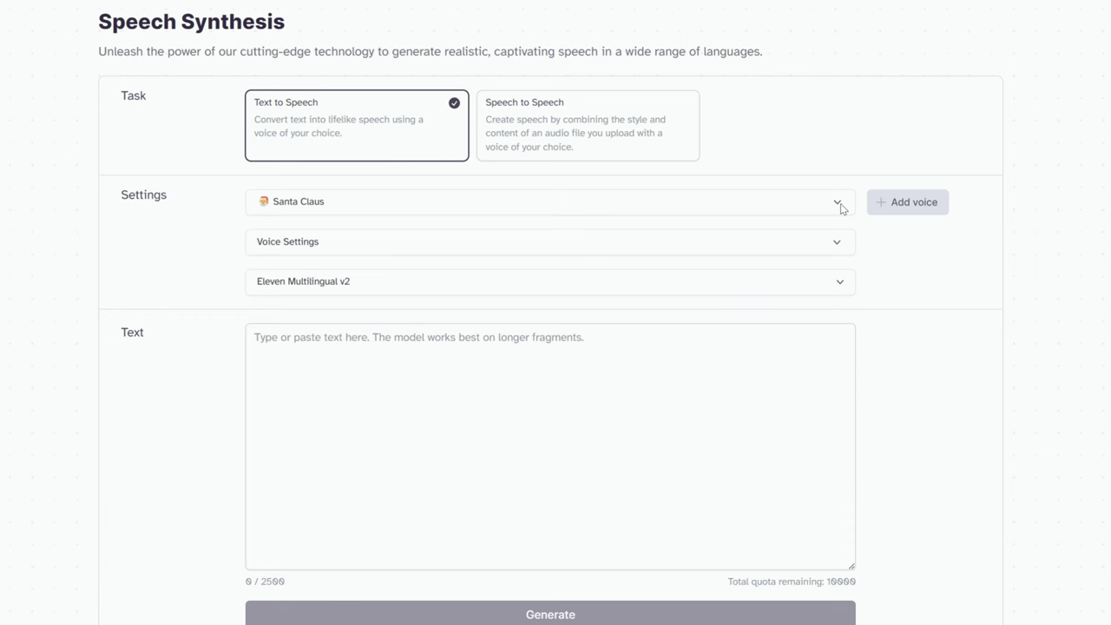
- Preview the premade Gigi voice from the voice list, leaving Santa Claus as the selected voice
click(837, 202)
drag(849, 252, 851, 353)
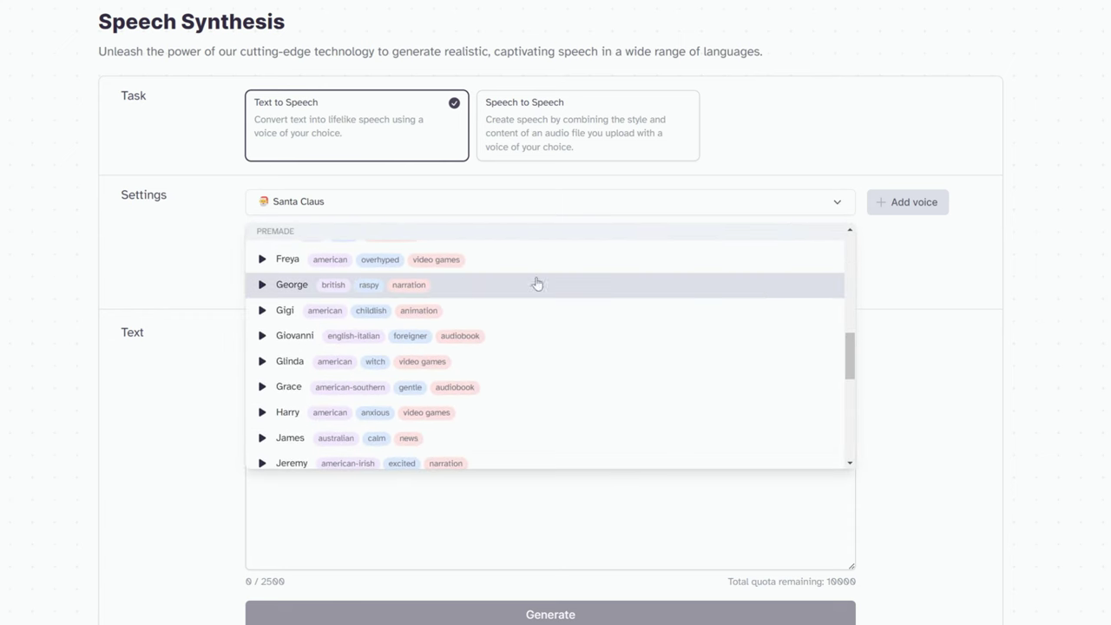
click(261, 312)
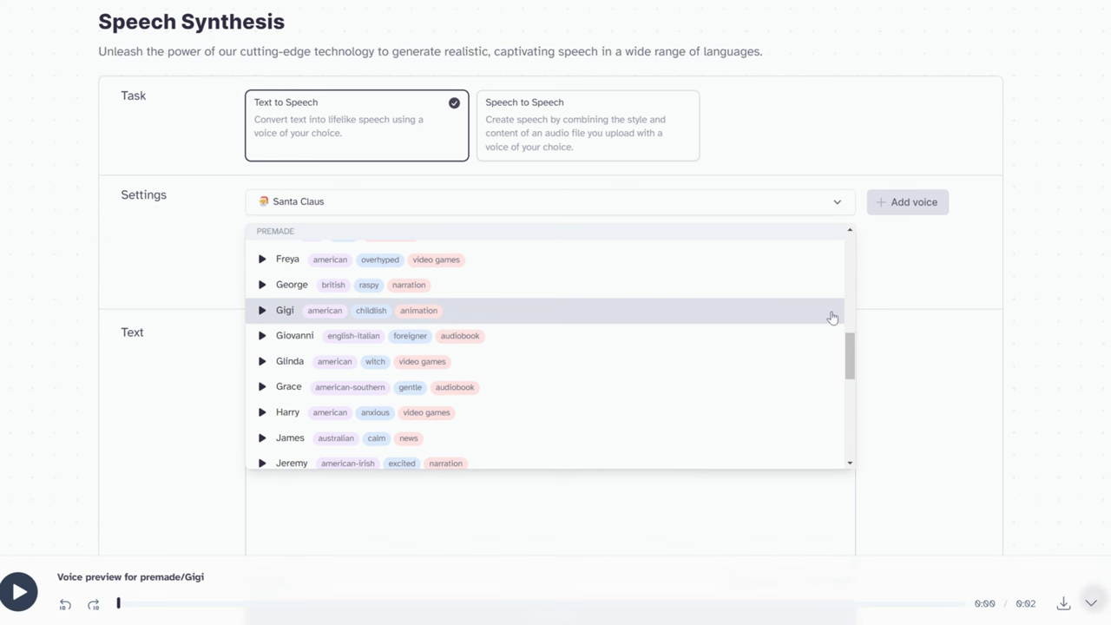
scroll(846, 352, down, 3)
drag(850, 372, 851, 423)
click(981, 432)
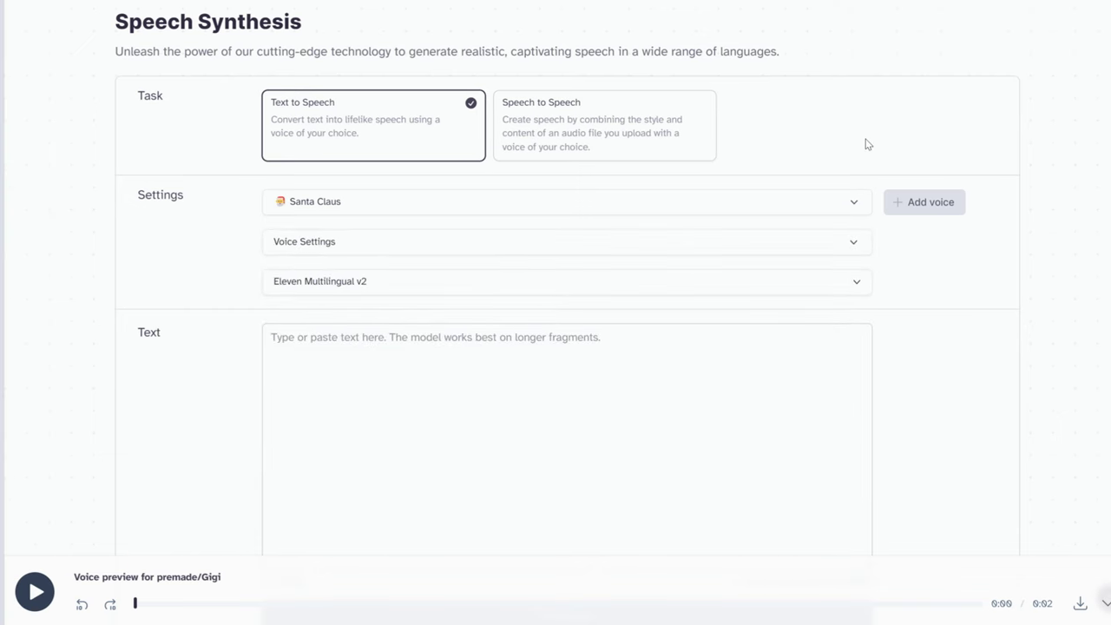
- Search the Voice Library for 'childish' and add the Myriam - sweet Teen Girl voice as 'giraffe'
scroll(868, 141, up, 3)
click(685, 39)
click(60, 104)
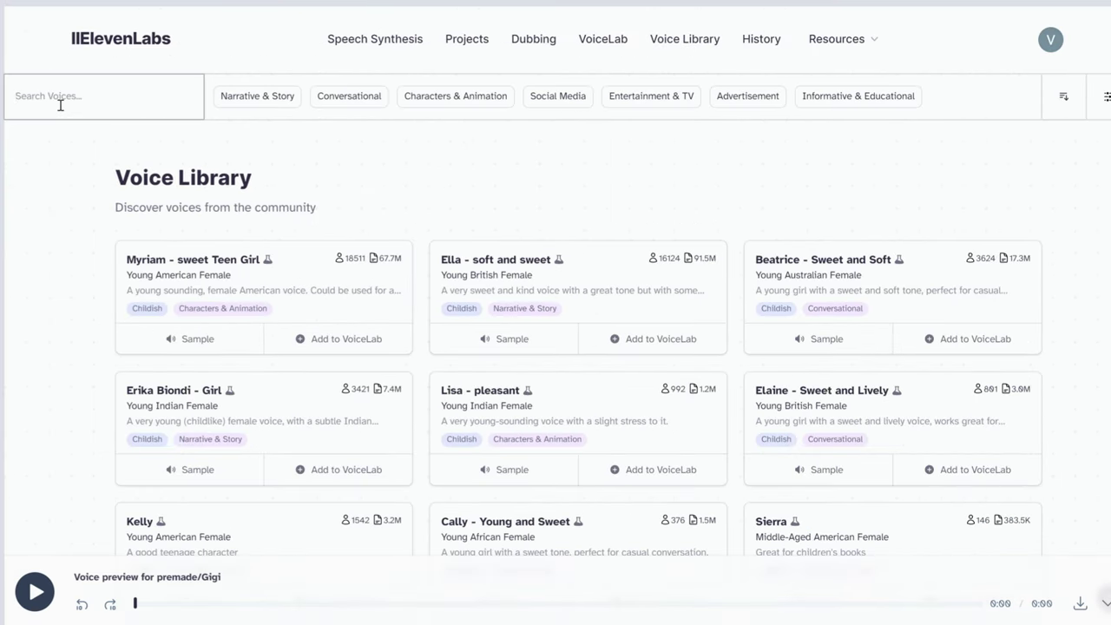
text(childish)
scroll(329, 174, down, 1)
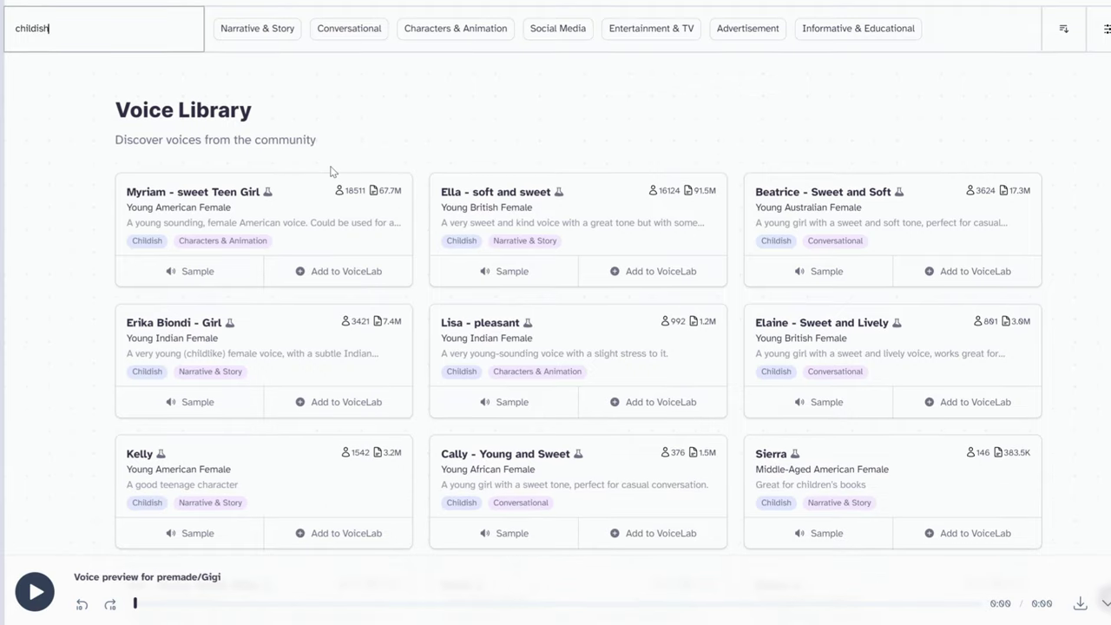
click(331, 273)
drag(544, 280, 401, 288)
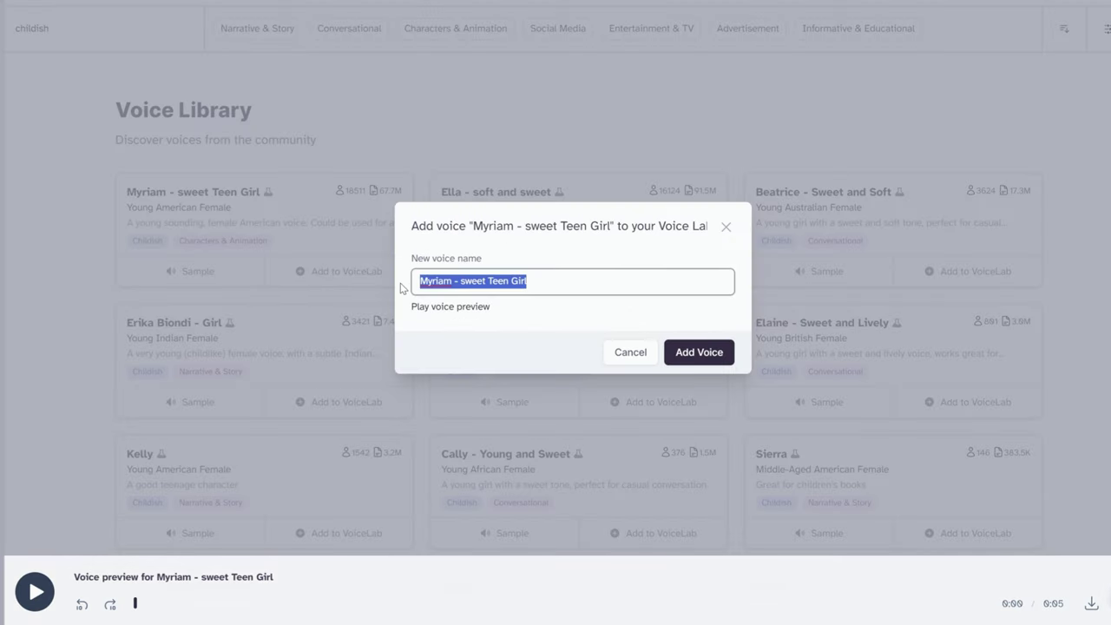
key(BackSpace)
text(giraffe)
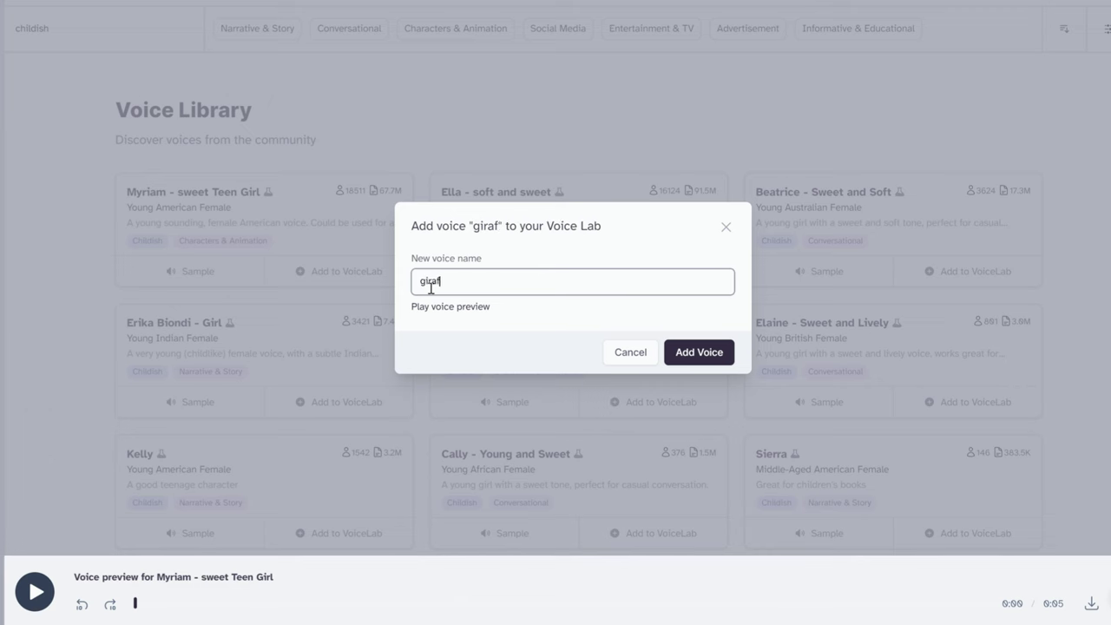
click(705, 354)
click(707, 339)
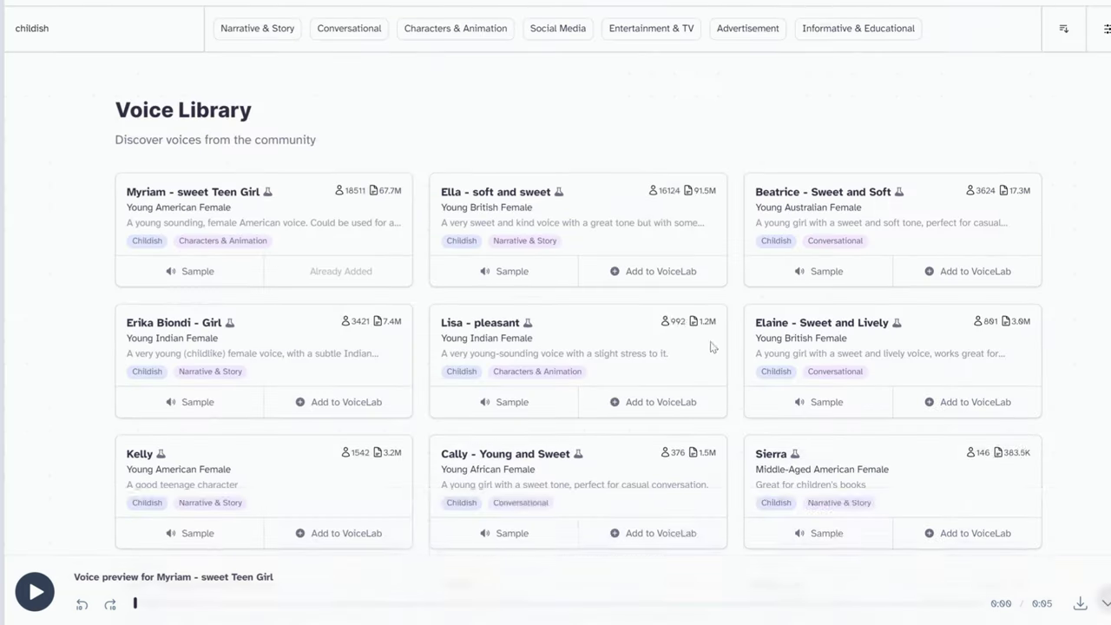
- Use the giraffe voice from VoiceLab for speech synthesis
scroll(711, 347, up, 1)
click(597, 44)
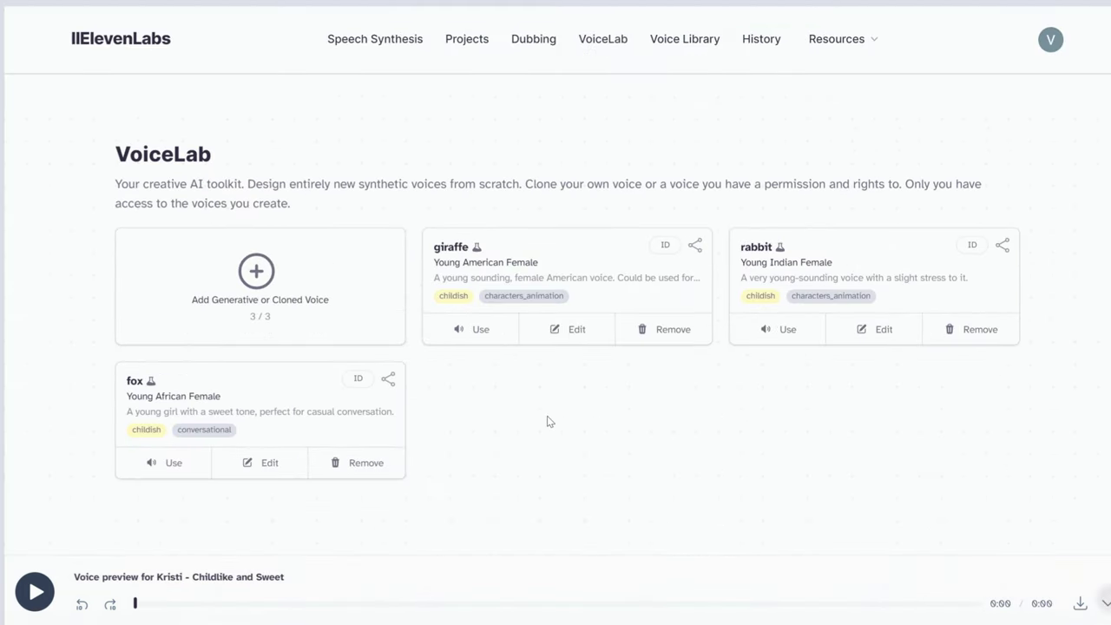
click(479, 333)
scroll(1056, 290, down, 1)
- Paste Gary's 'Hi, everyone! I love reaching for the stars…' line and generate it in the giraffe voice
scroll(355, 291, down, 2)
click(355, 291)
text(Hi, everyone! I love reaching for the stars and eating the tastiest leaves!)
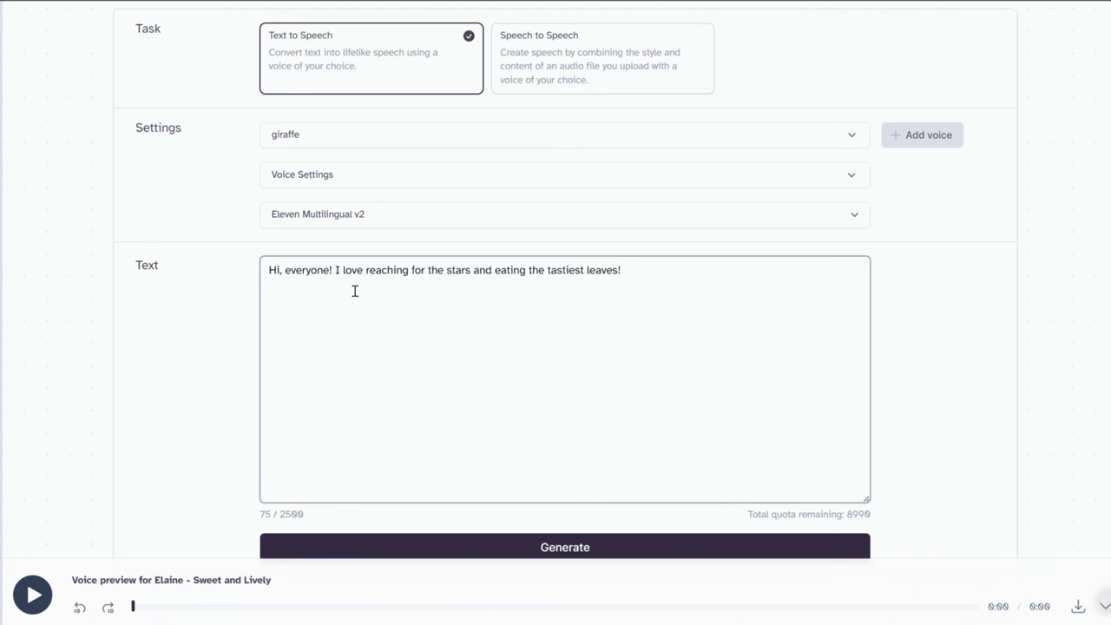
click(568, 552)
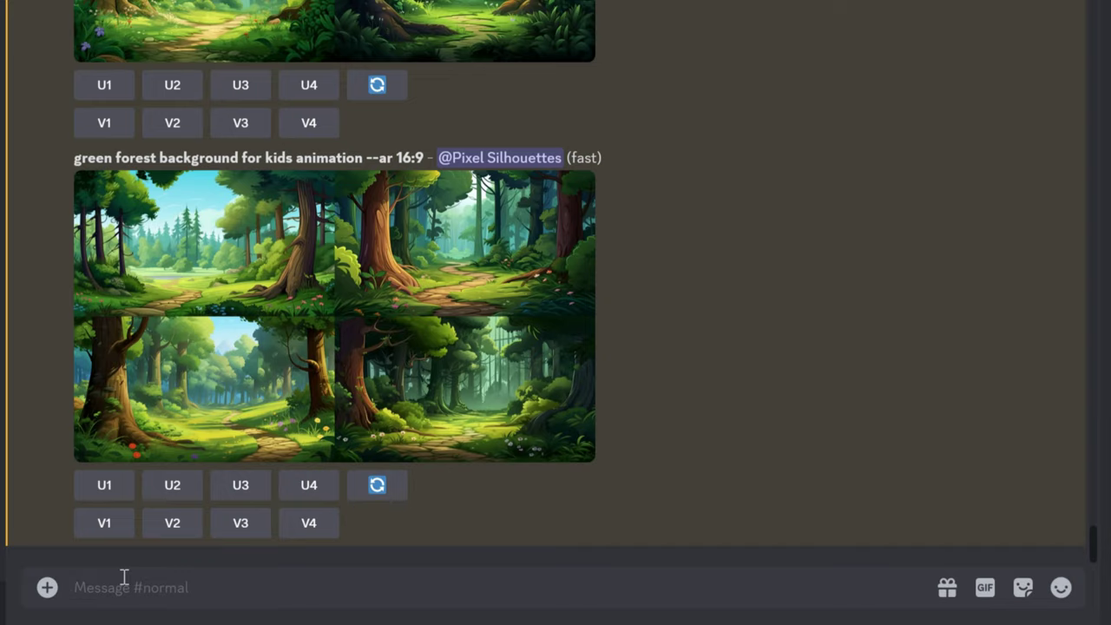
- Run /imagine with 'green forest background for kids animation --ar 16:9' and upscale image U3
text(/)
key(Return)
text(green forest background for kids animation --ar 16:9)
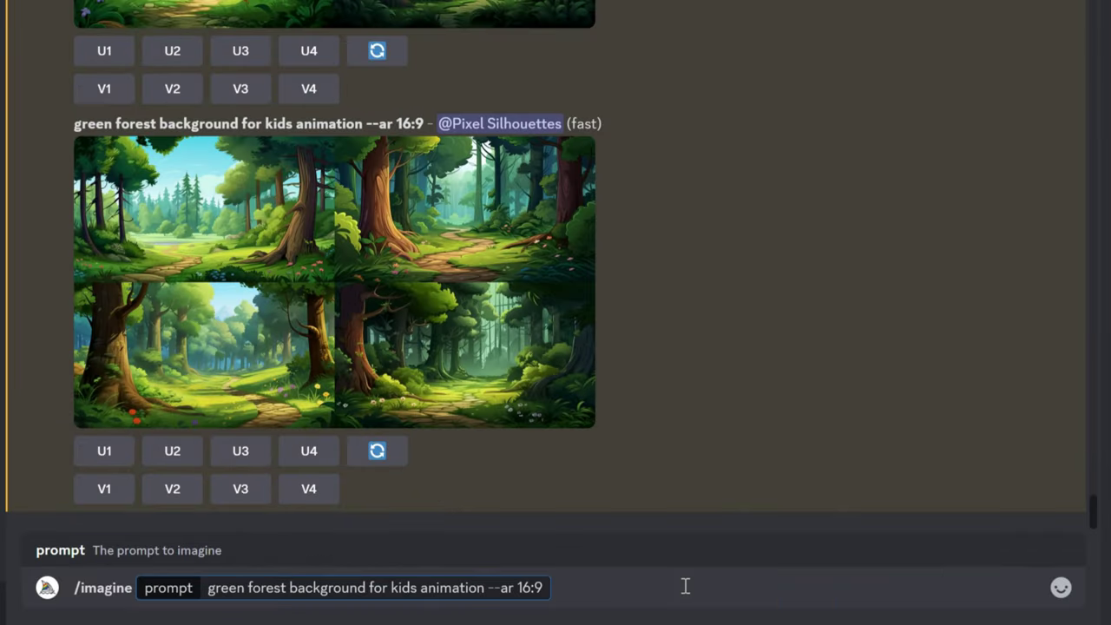
key(Return)
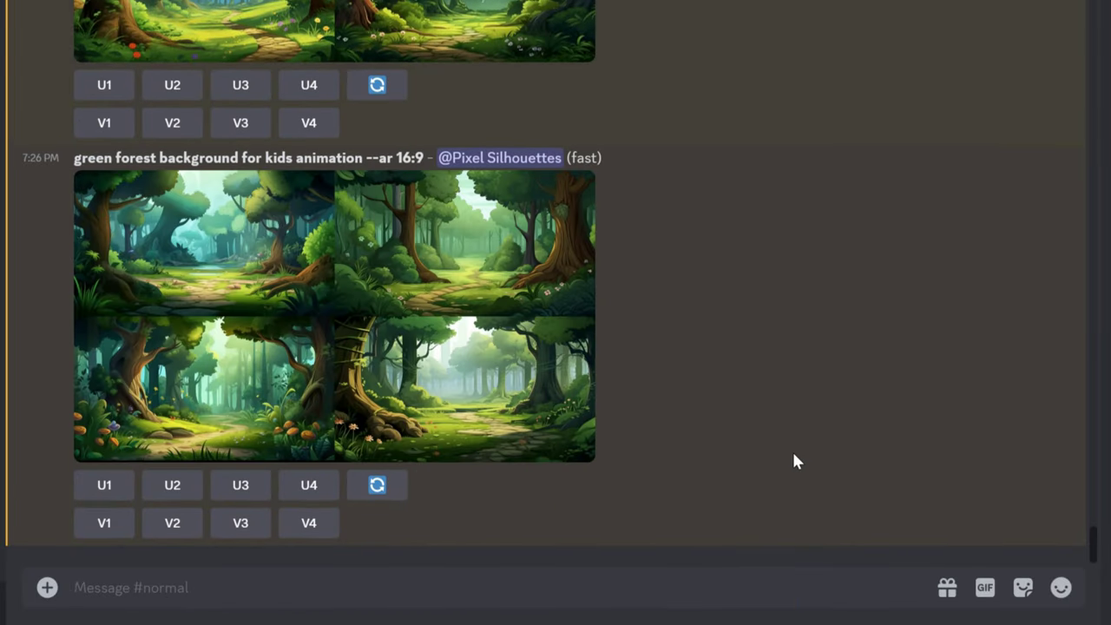
click(239, 486)
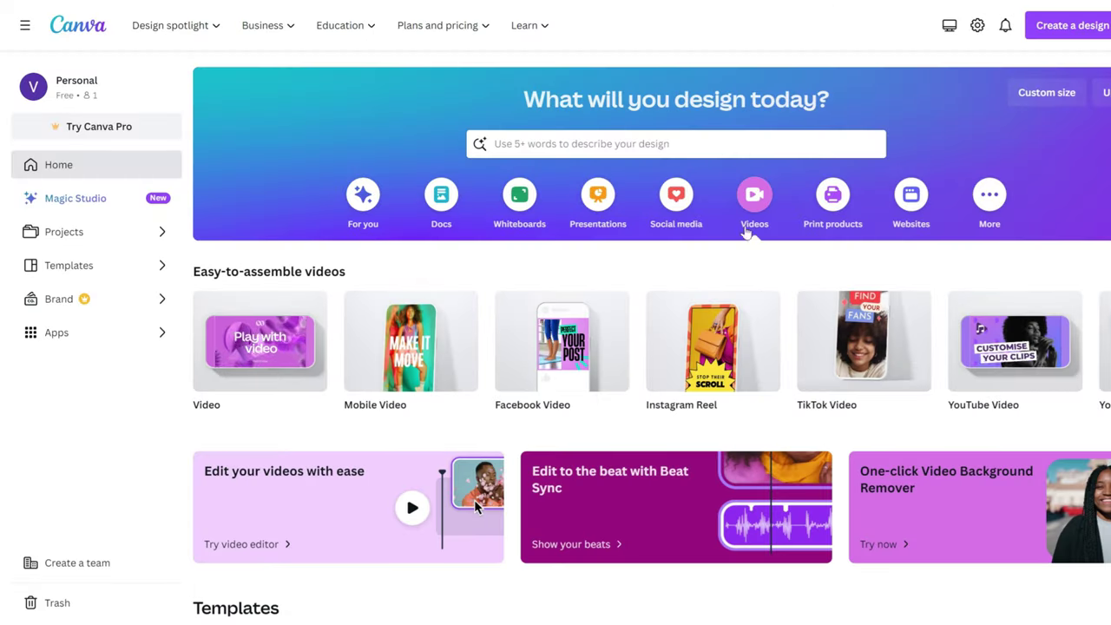
- Create a YouTube Video design and set the pasted forest image as the first page's background
click(1014, 341)
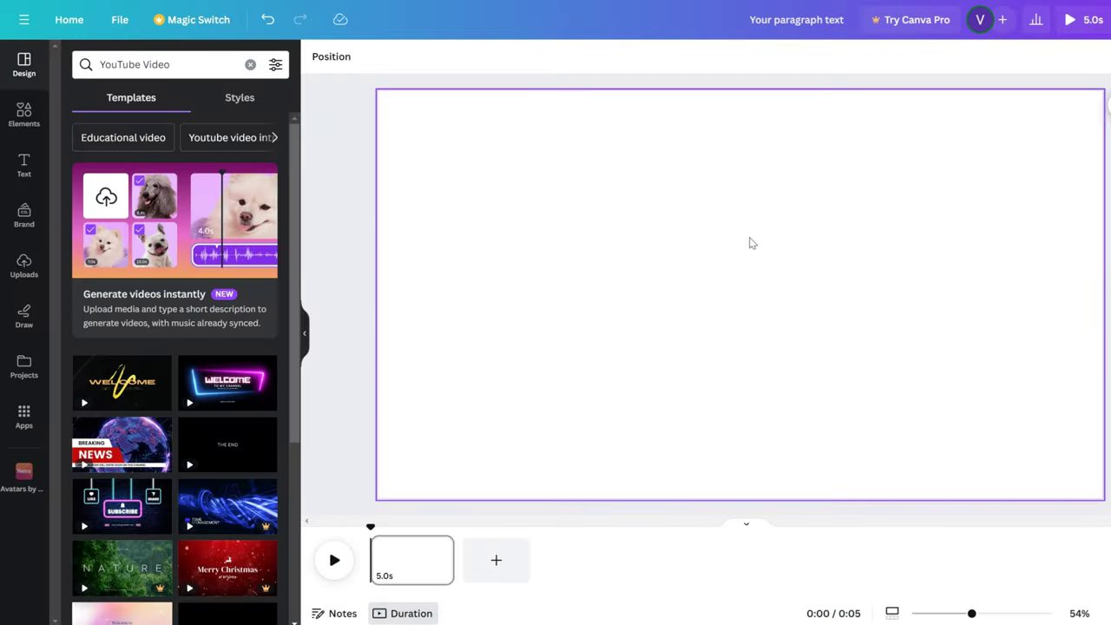
key(ctrl+v)
right_click(699, 260)
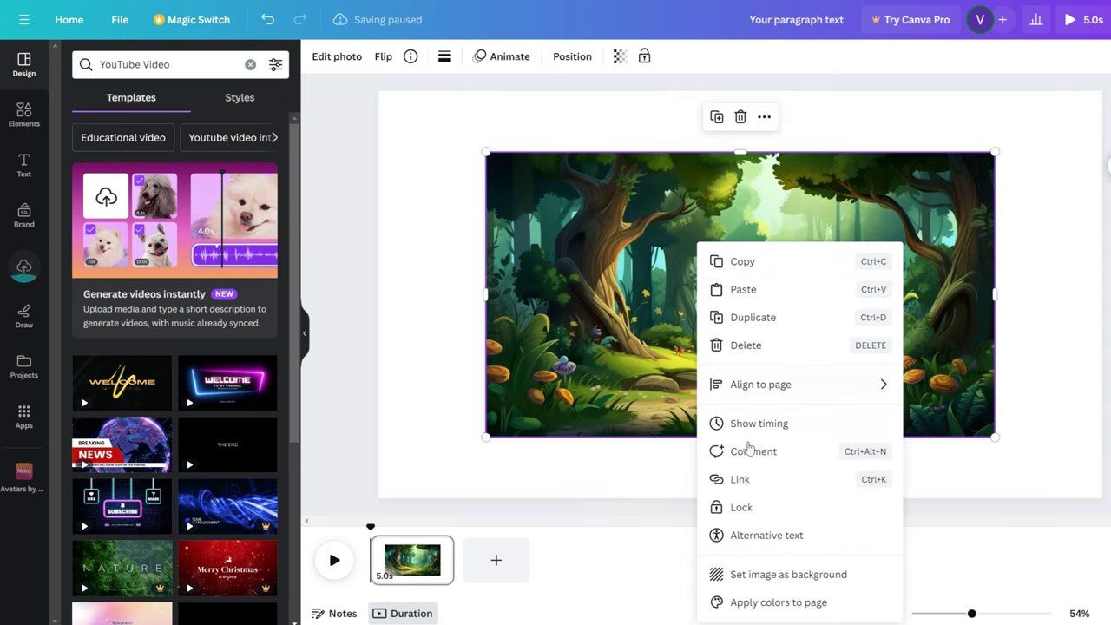
click(760, 575)
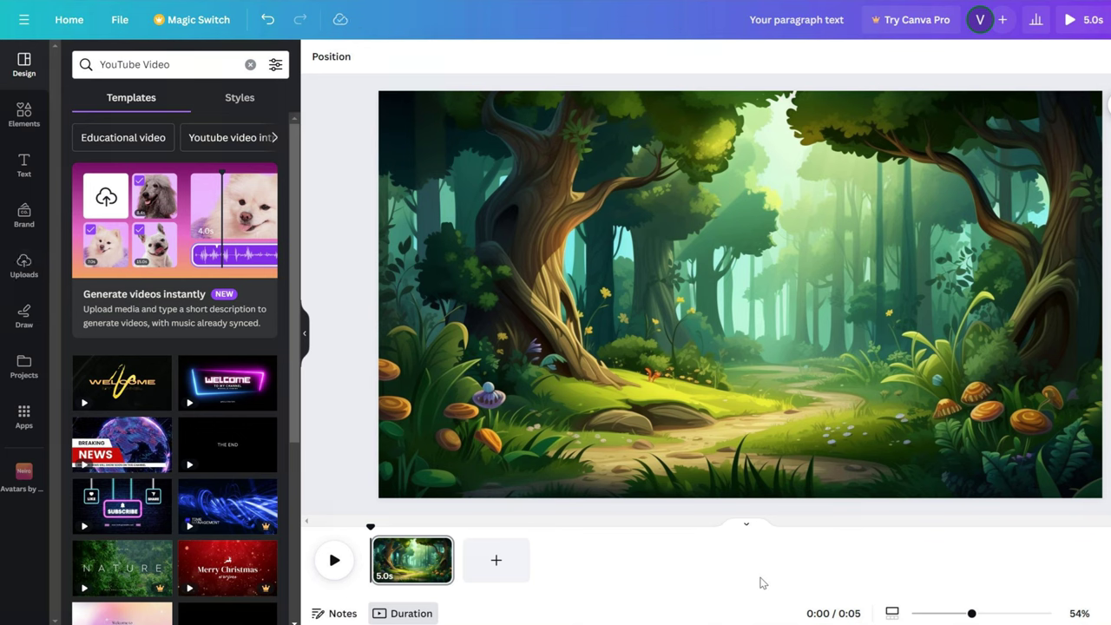
- Add the title as two text lines, 'Fun Friends' above 'in the Forest'
click(23, 163)
click(182, 105)
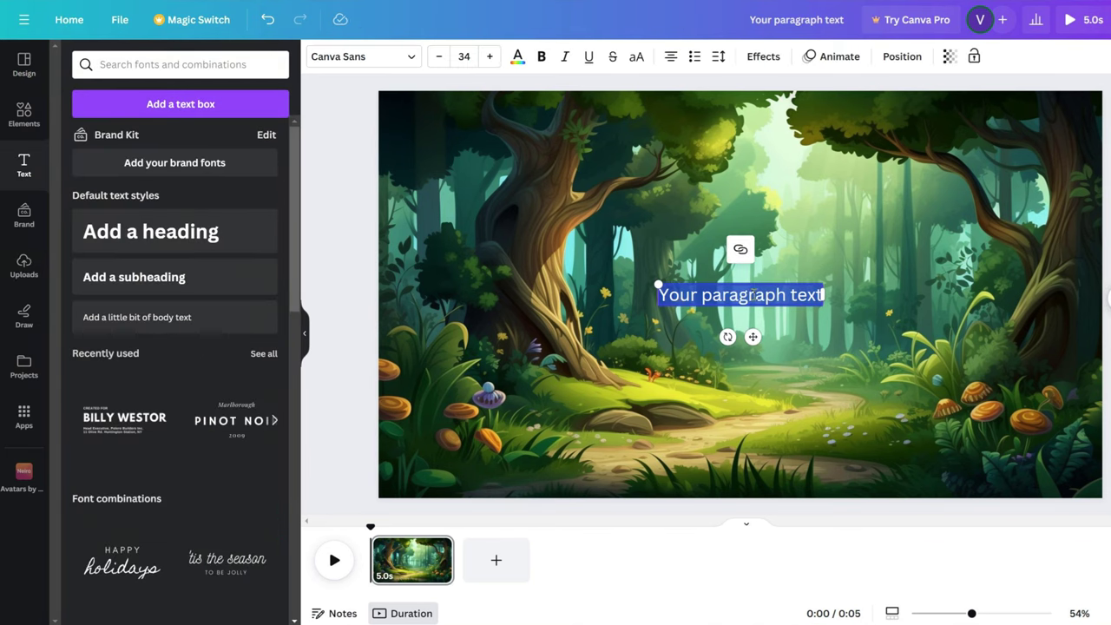
key(ctrl+v)
drag(737, 295, 839, 295)
key(ctrl+x)
click(692, 343)
click(183, 104)
key(ctrl+v)
drag(761, 299, 766, 320)
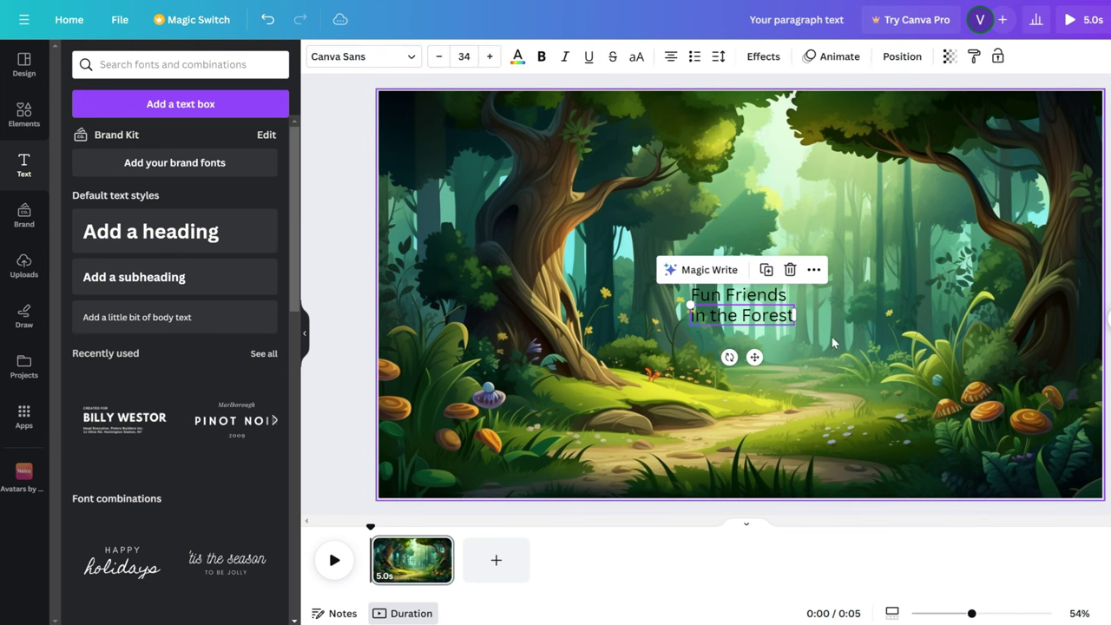
- Make both title lines white in the Blueberry font
shift+click(738, 295)
click(517, 59)
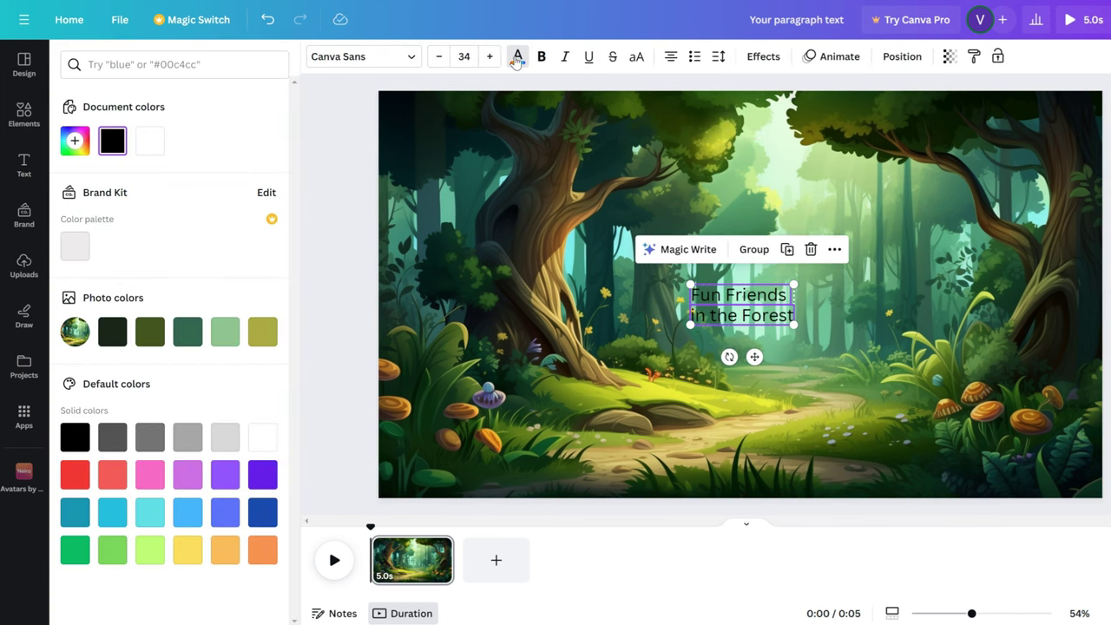
click(150, 140)
click(411, 57)
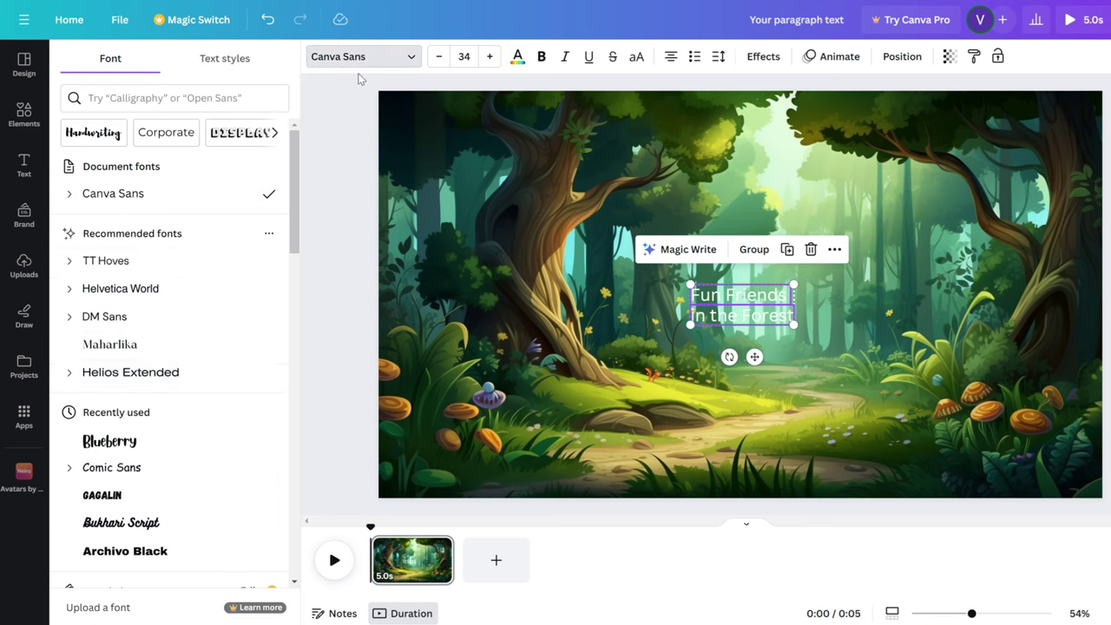
click(135, 441)
- Enlarge the 'Fun Friends' and 'in the Forest' text boxes by dragging their corners
click(737, 293)
drag(691, 286, 928, 234)
click(742, 316)
drag(799, 328, 879, 360)
click(886, 373)
- Give both title lines a black Shadow effect with raised transparency
click(737, 269)
shift+click(721, 338)
click(763, 57)
click(175, 145)
click(258, 370)
click(84, 327)
scroll(173, 216, down, 1)
drag(147, 279, 189, 280)
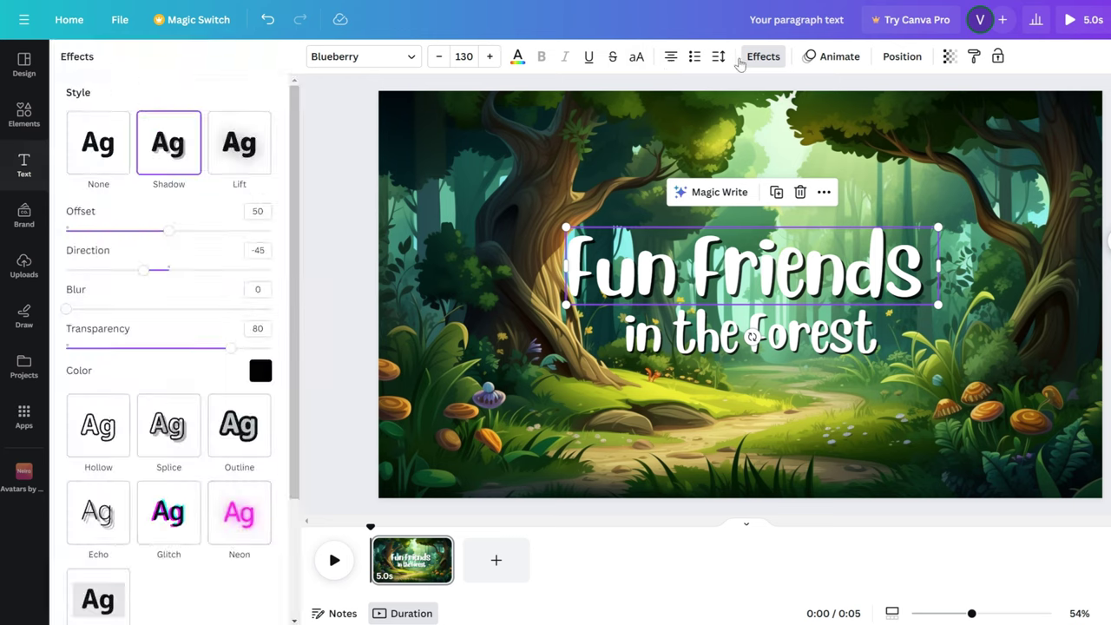
- Bend the title text into a curve with the Curve effect
scroll(174, 347, down, 3)
click(169, 570)
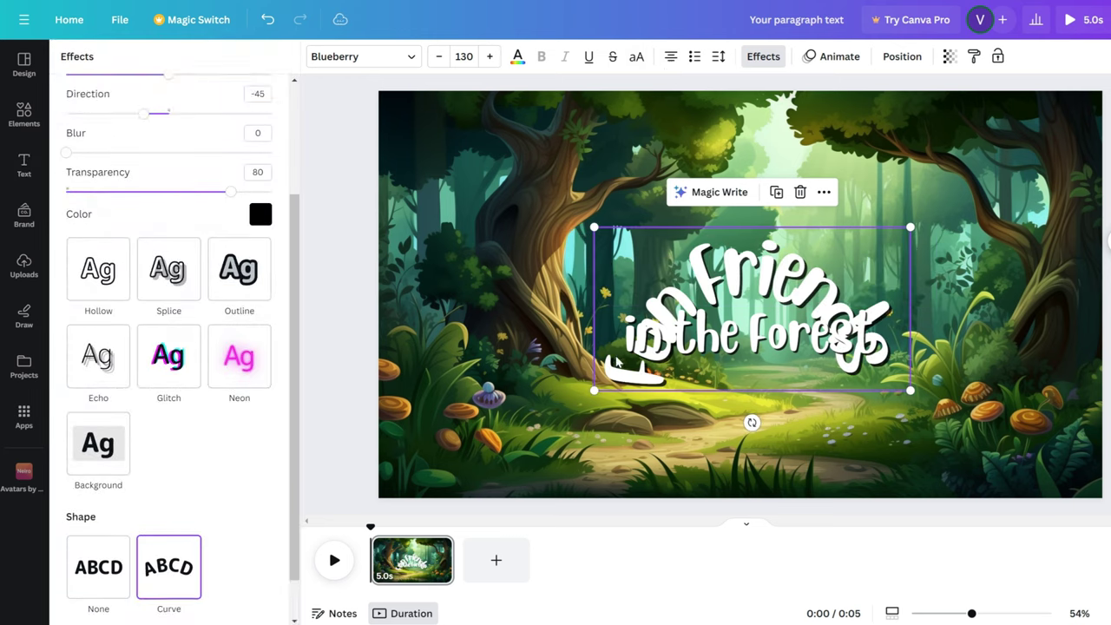
drag(168, 605, 198, 605)
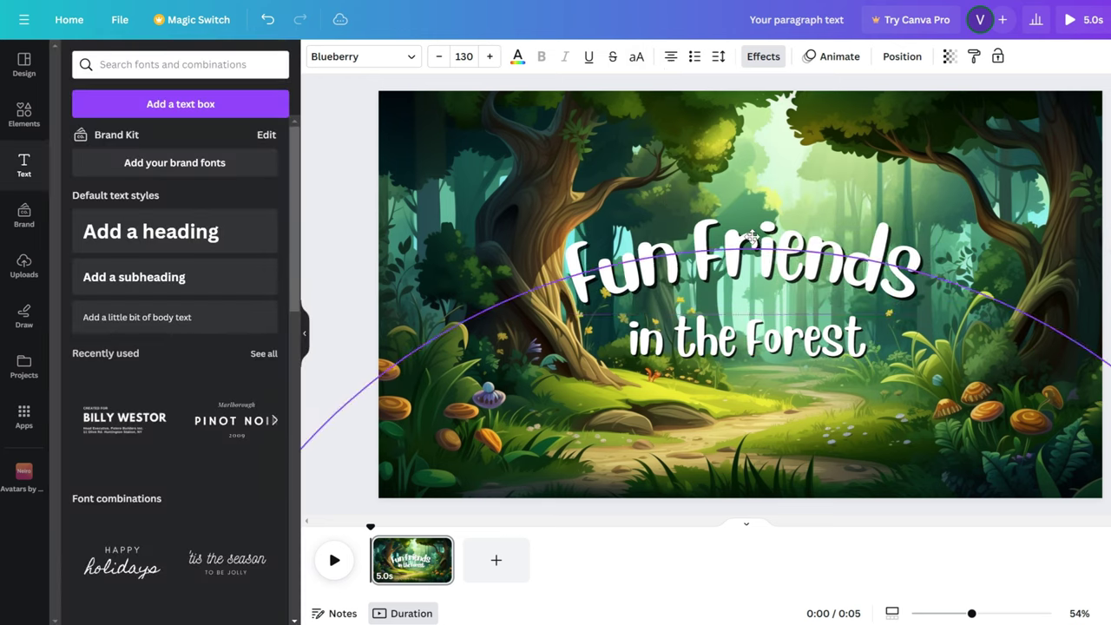
- Give the forest background a Photo Zoom animation on both entry and exit
click(840, 408)
click(503, 56)
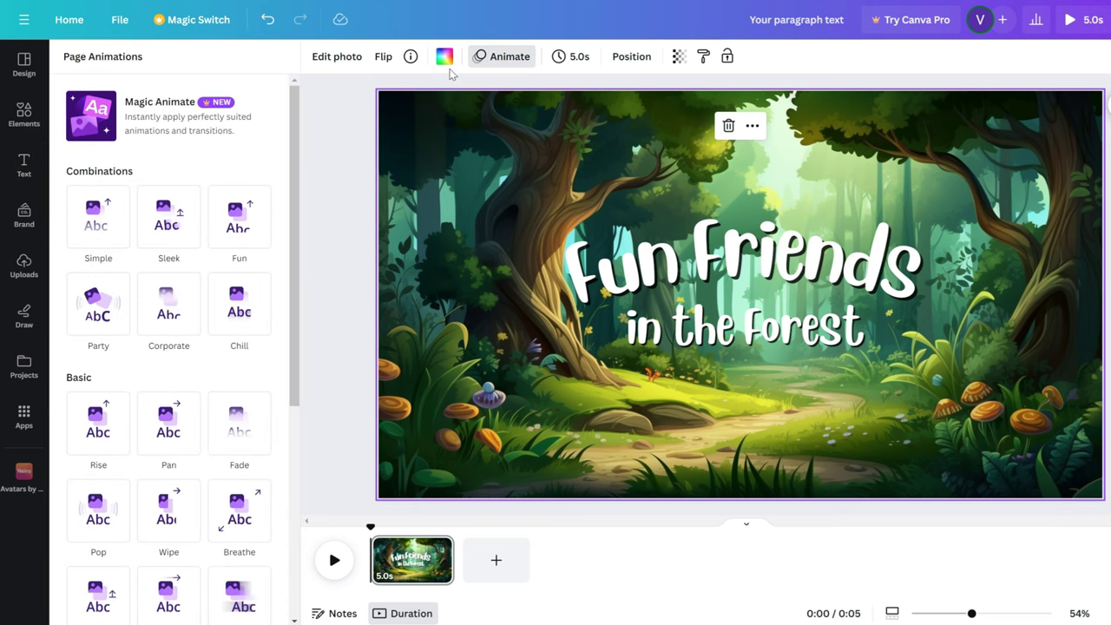
scroll(243, 134, down, 4)
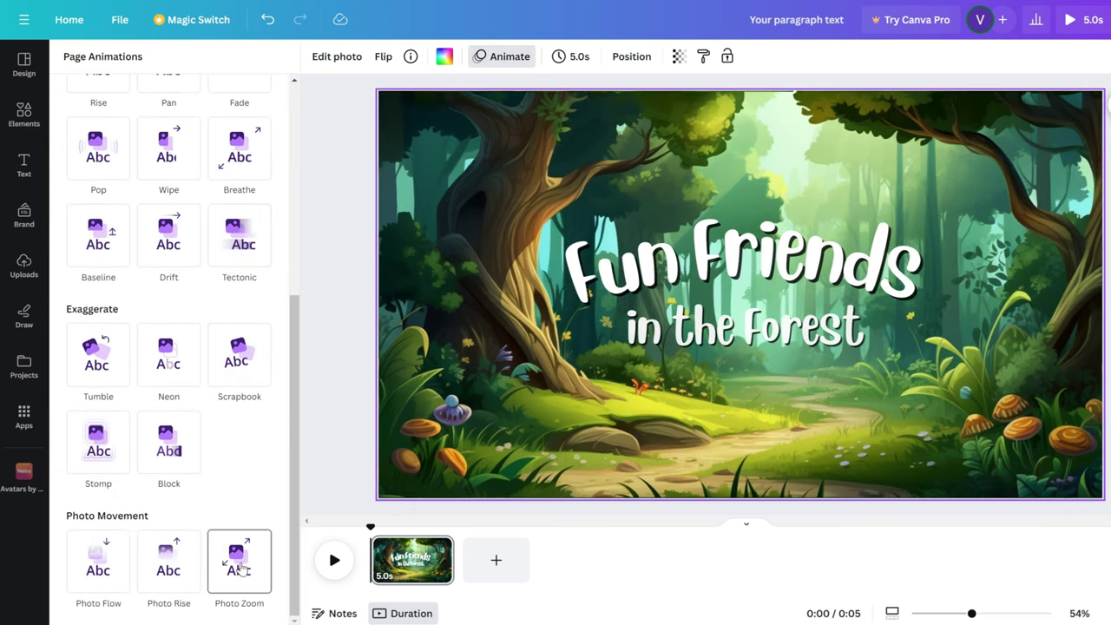
click(240, 569)
scroll(226, 556, down, 3)
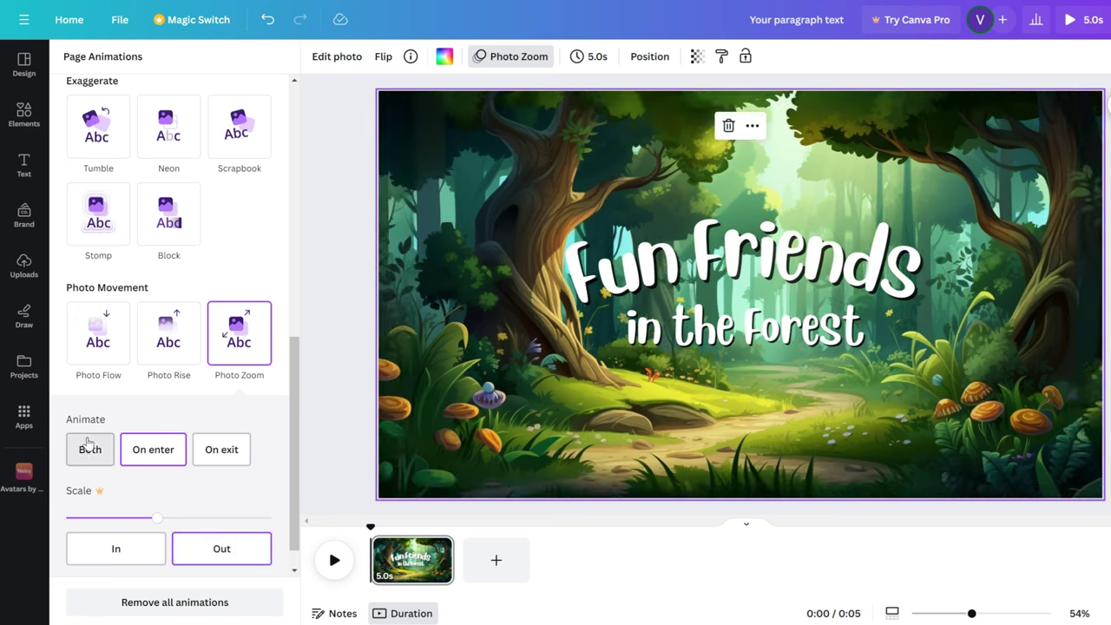
click(90, 449)
- Apply a Burst animation on both entry and exit to the title and subtitle lines
key(Tab)
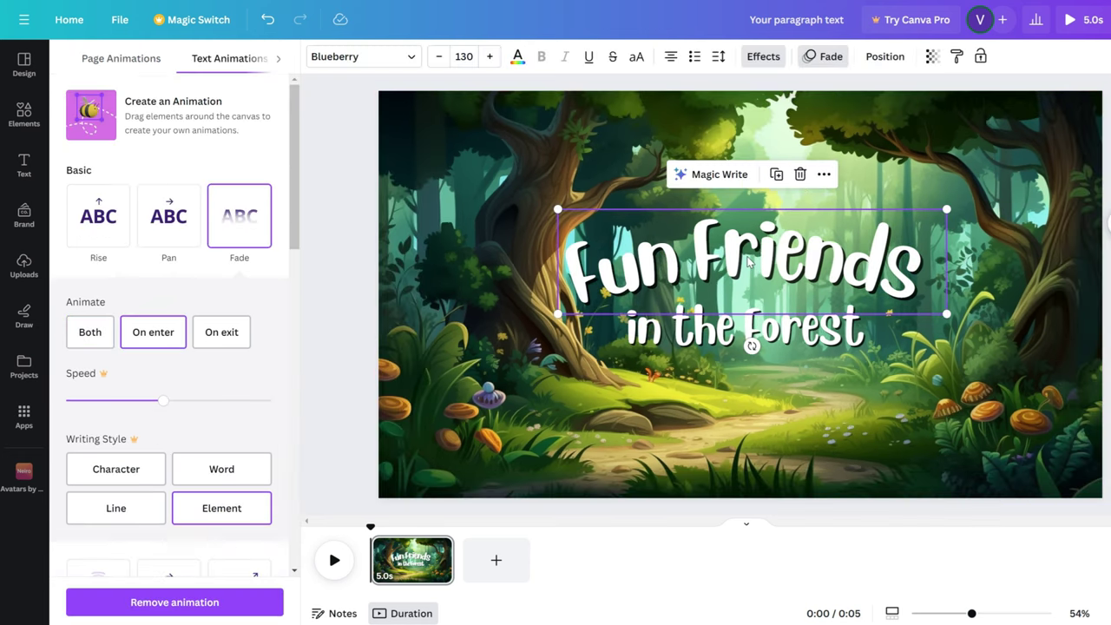
scroll(165, 347, down, 8)
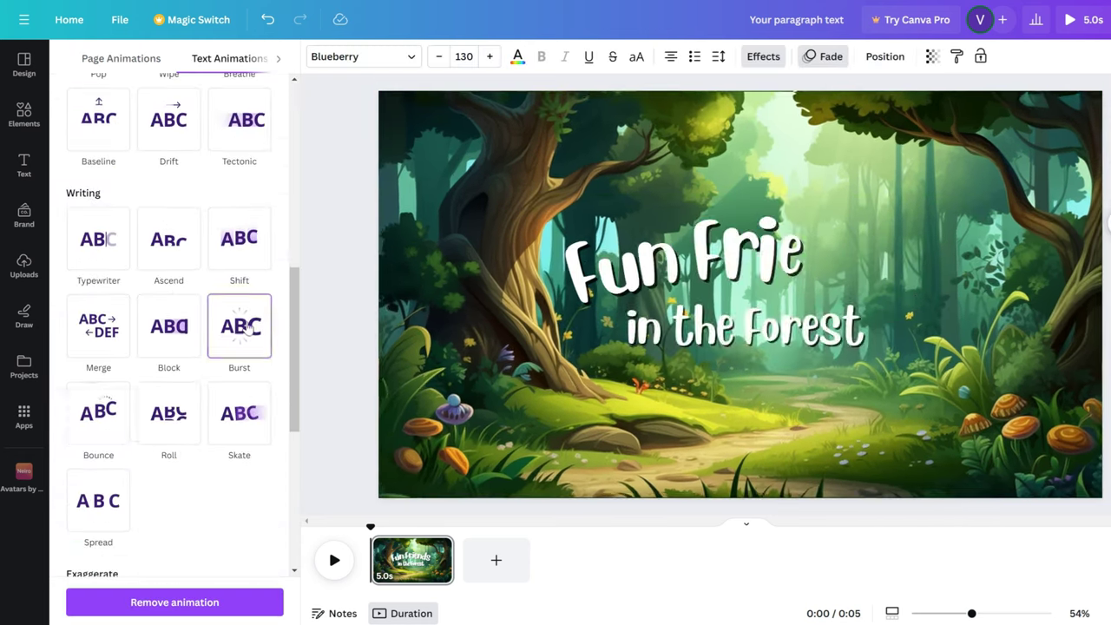
click(247, 326)
click(89, 441)
key(Tab)
scroll(243, 300, down, 3)
click(240, 339)
click(87, 437)
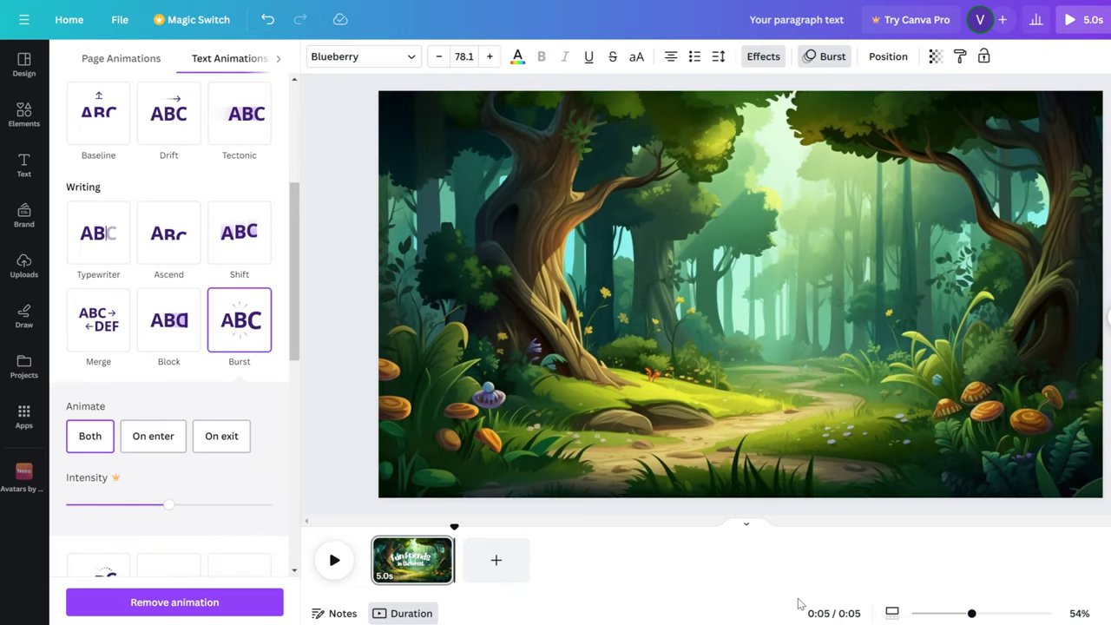
- Search Elements for 'happy children' and show the audio results
click(24, 112)
click(173, 65)
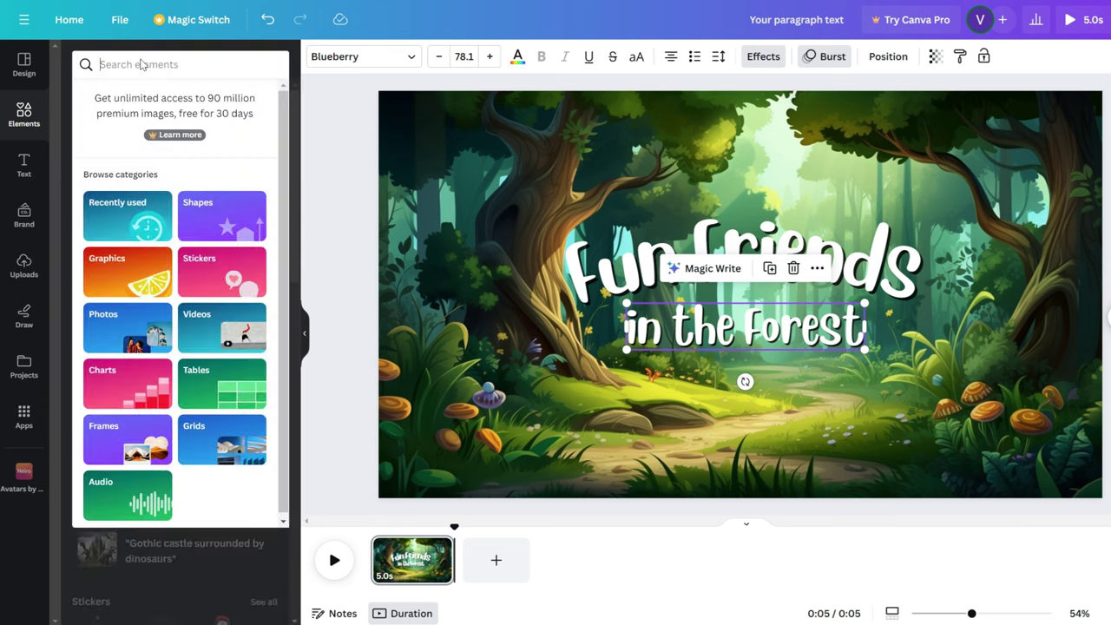
text(happy children)
key(Return)
click(278, 97)
click(178, 98)
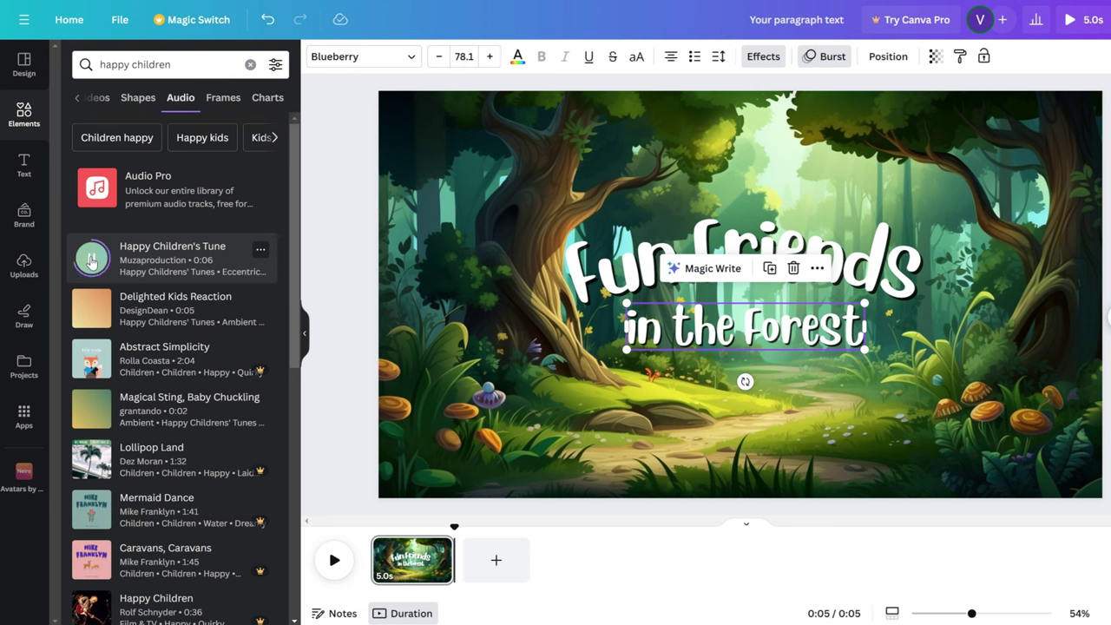
- Add Happy Children's Tune beneath the forest page and preview the animated title page
drag(97, 261, 410, 571)
click(332, 547)
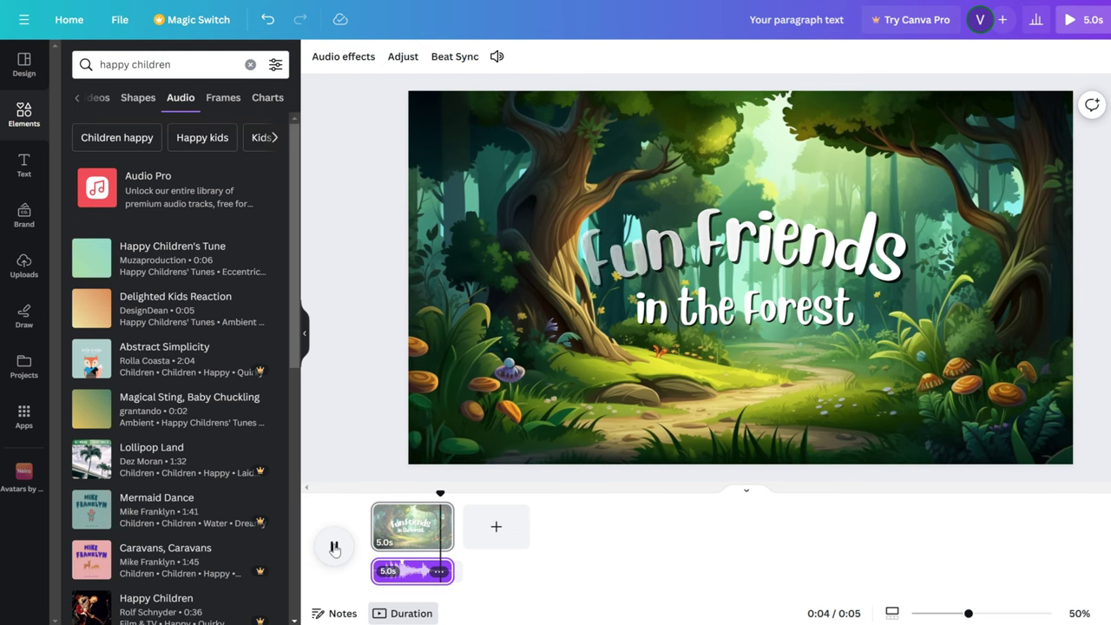
click(573, 260)
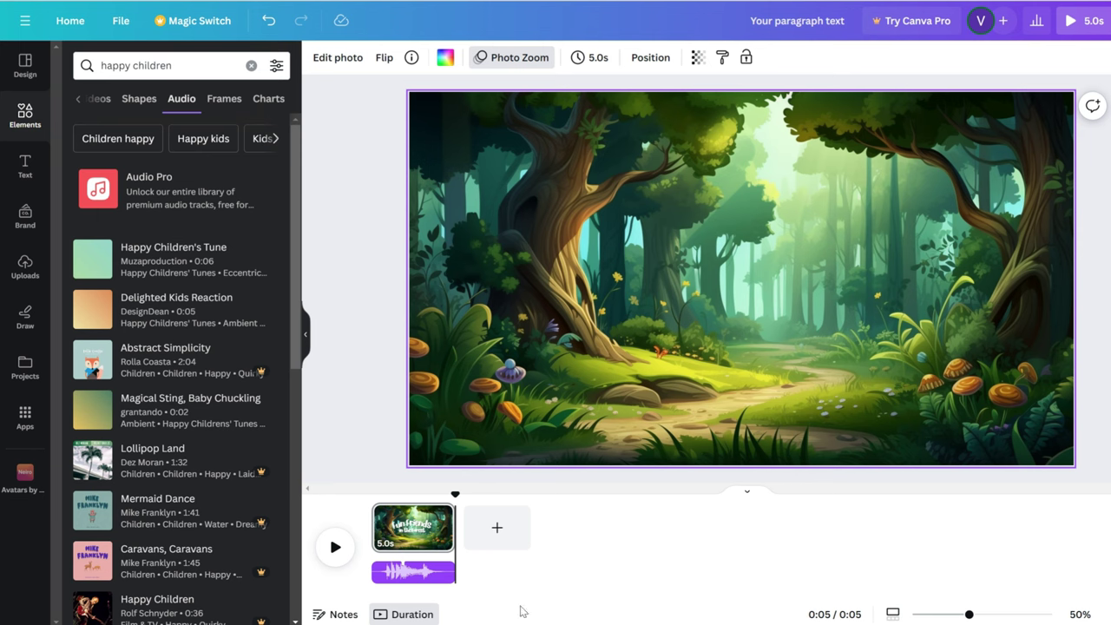
- Add a second page and set the pasted forest image as its background
click(497, 527)
key(ctrl+v)
right_click(755, 323)
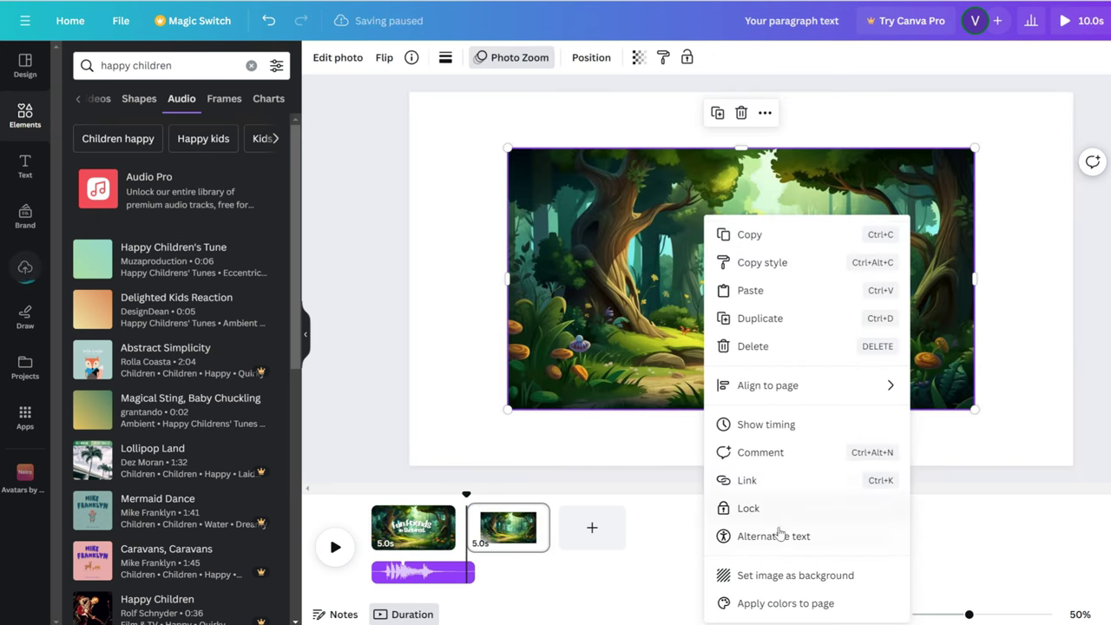
click(772, 571)
click(670, 581)
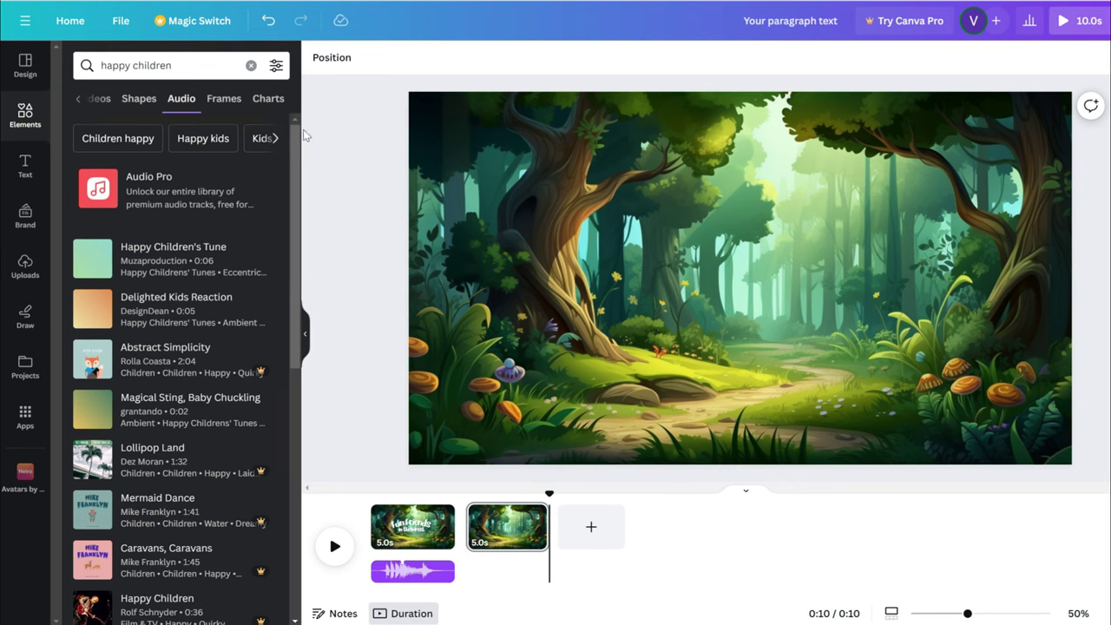
- Add a hanging monkey from a 'monkey' Elements search, shrink it and place it top-right
click(250, 66)
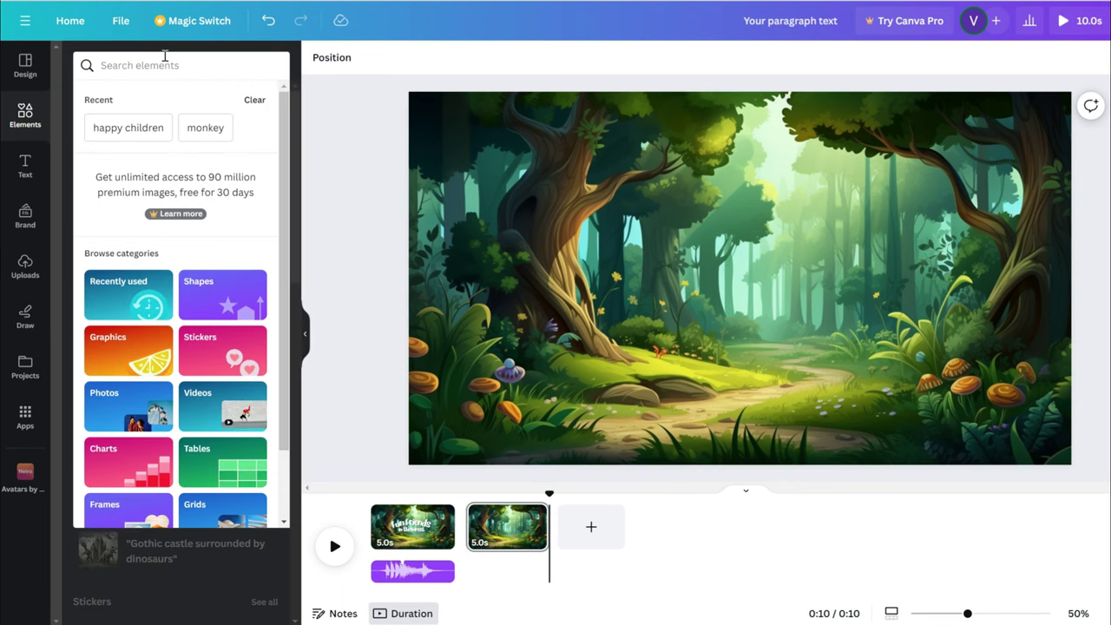
text(monkey)
key(Return)
click(263, 175)
click(245, 340)
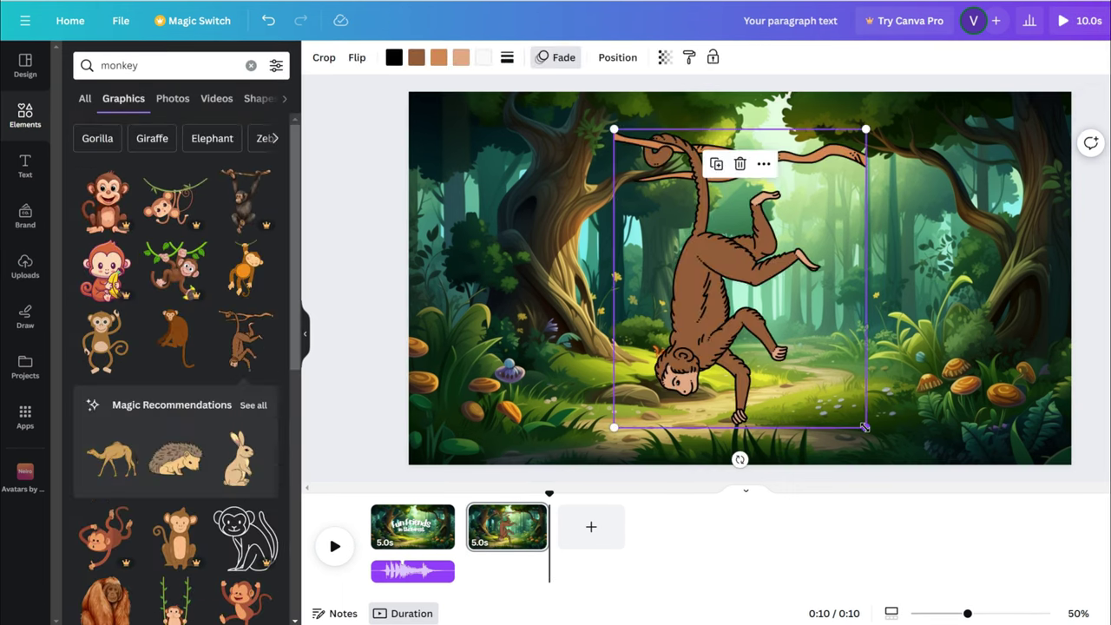
drag(864, 427, 728, 303)
drag(676, 247, 933, 194)
click(560, 57)
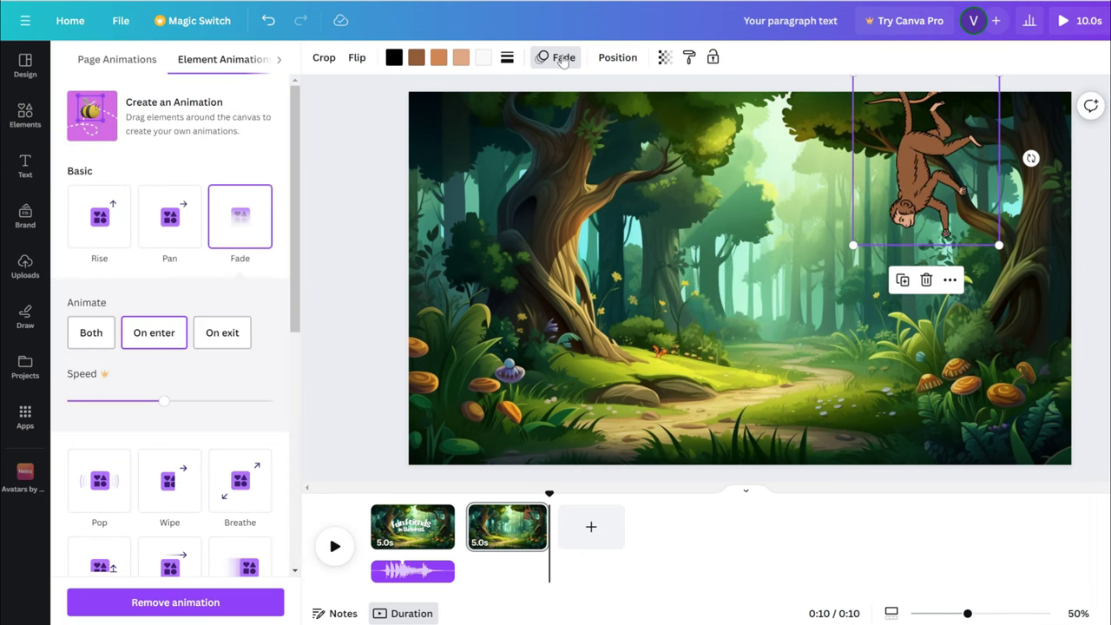
- Draw a custom path bringing the monkey down into the top-right, set to Smooth at faster speed
click(167, 116)
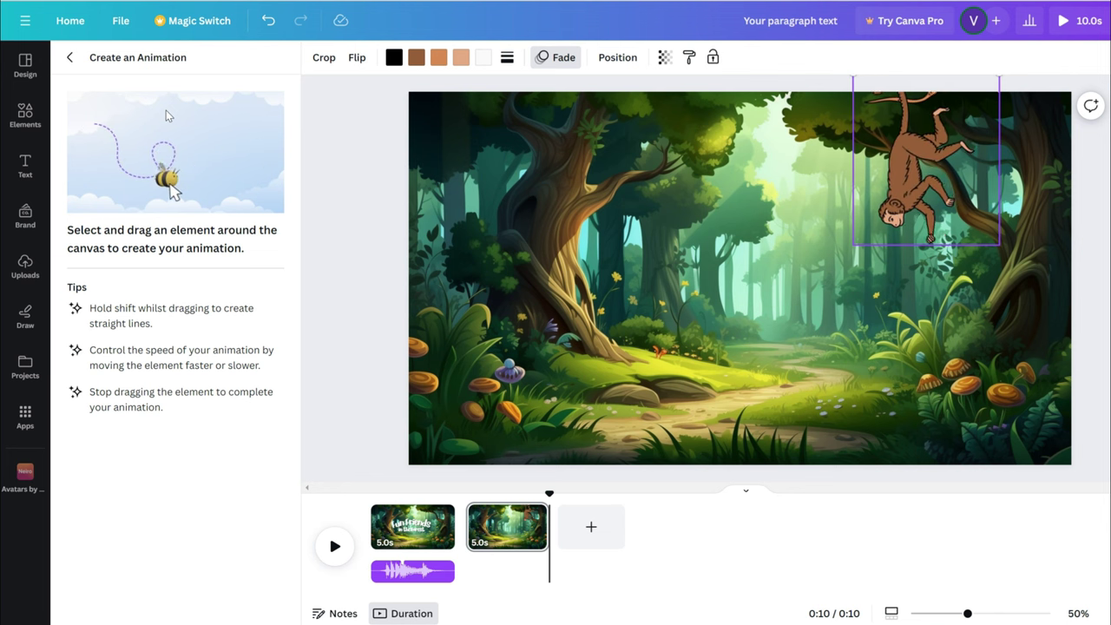
key(Escape)
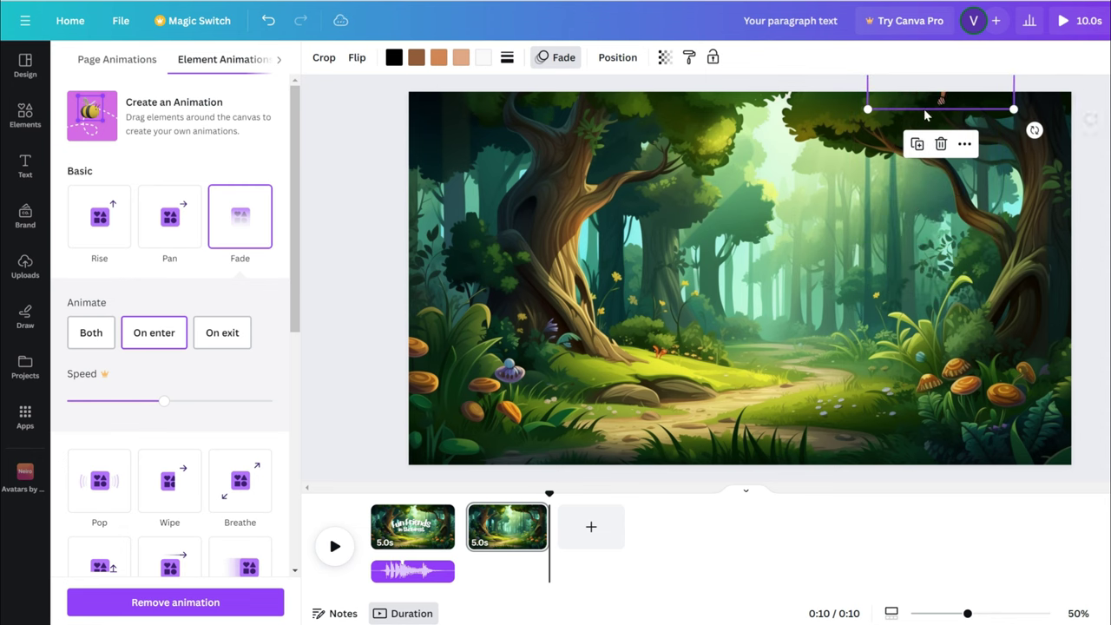
click(102, 137)
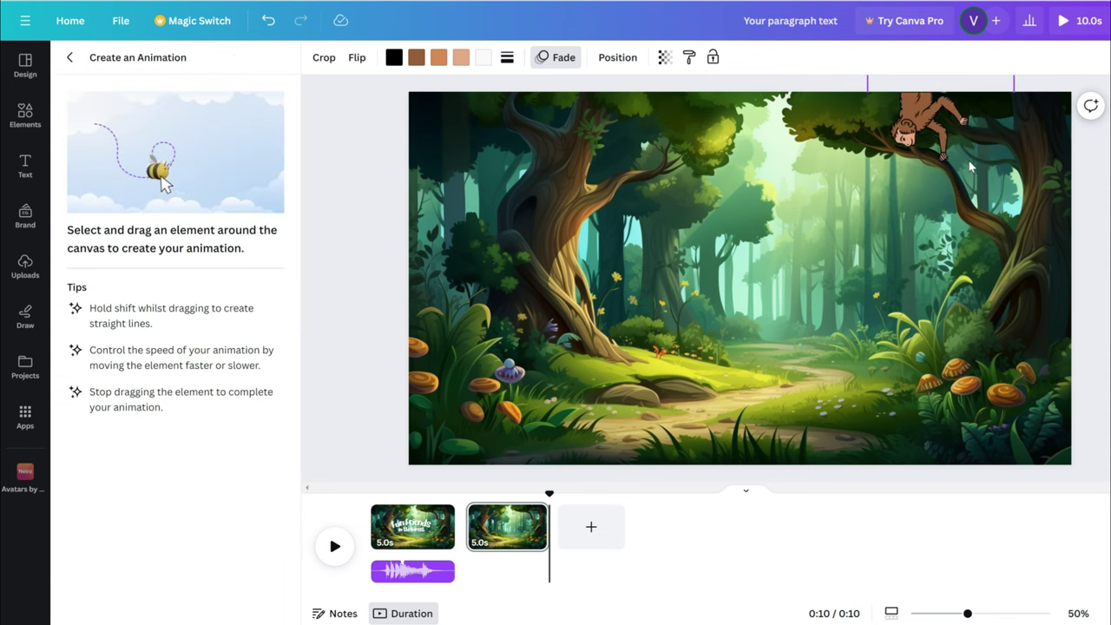
drag(966, 245, 950, 139)
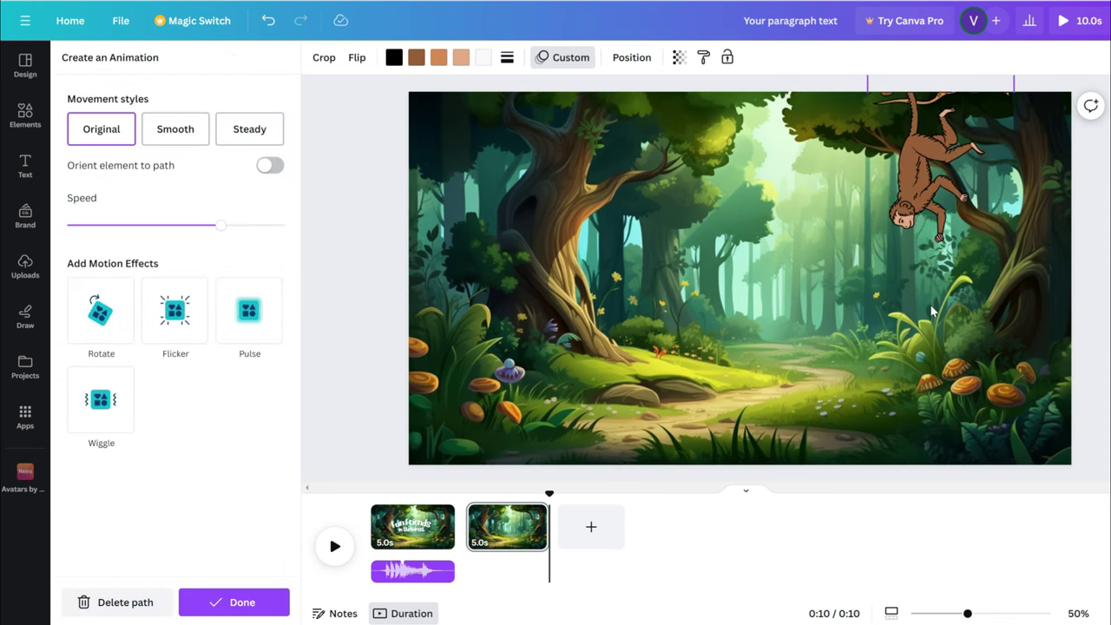
click(175, 129)
drag(221, 225, 261, 227)
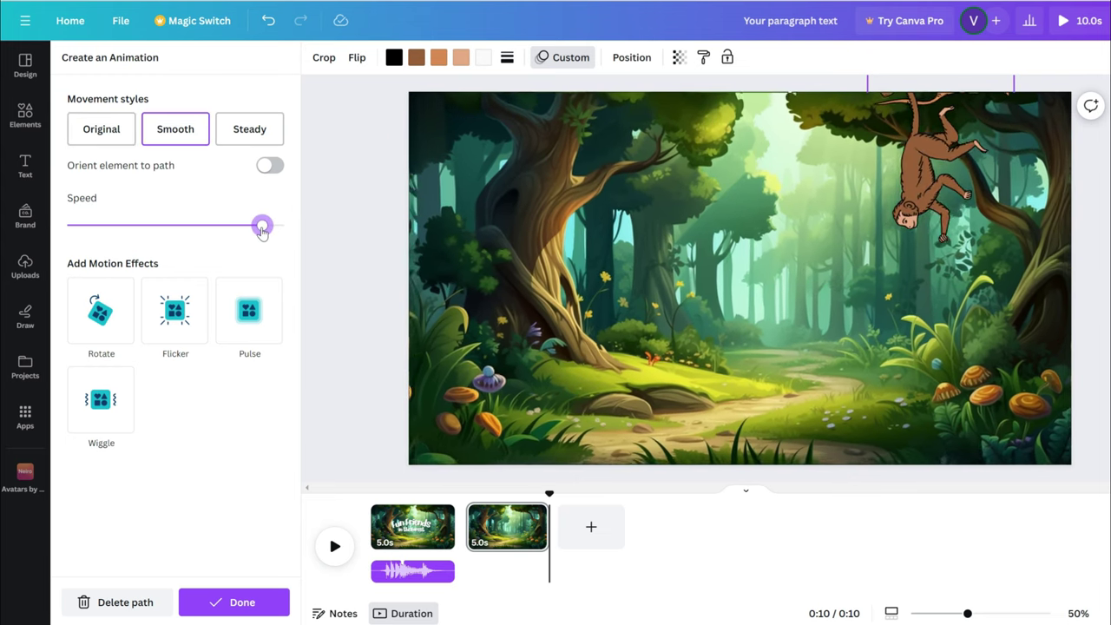
click(236, 603)
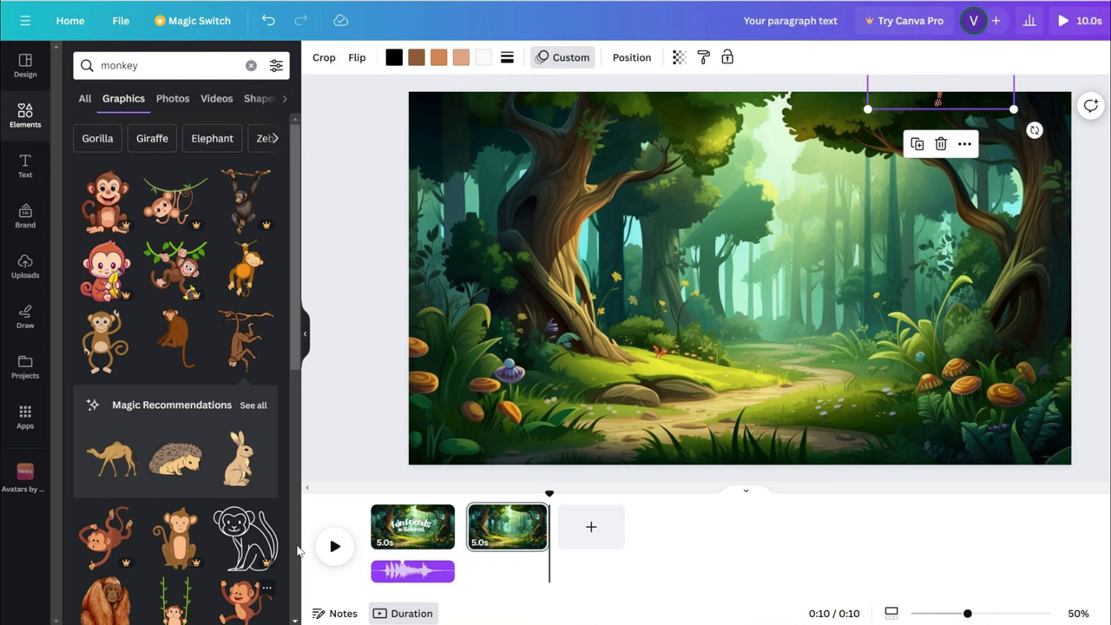
- Drag the uploaded monkey1.mp3 voiceover onto the timeline beneath the forest scene
click(24, 267)
click(258, 167)
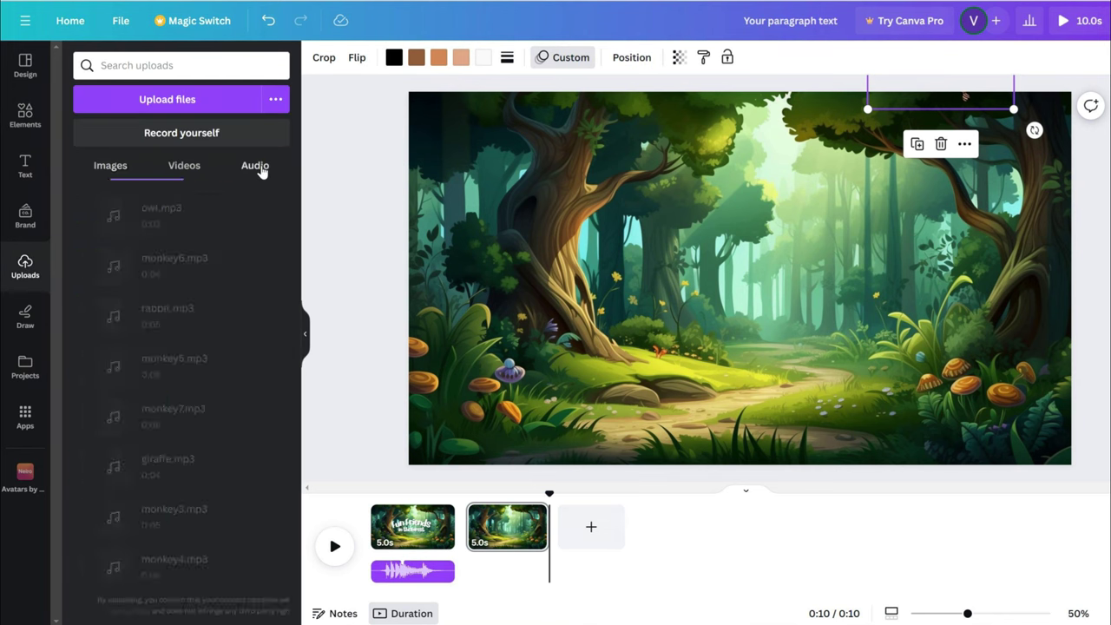
scroll(286, 260, down, 3)
scroll(293, 230, up, 3)
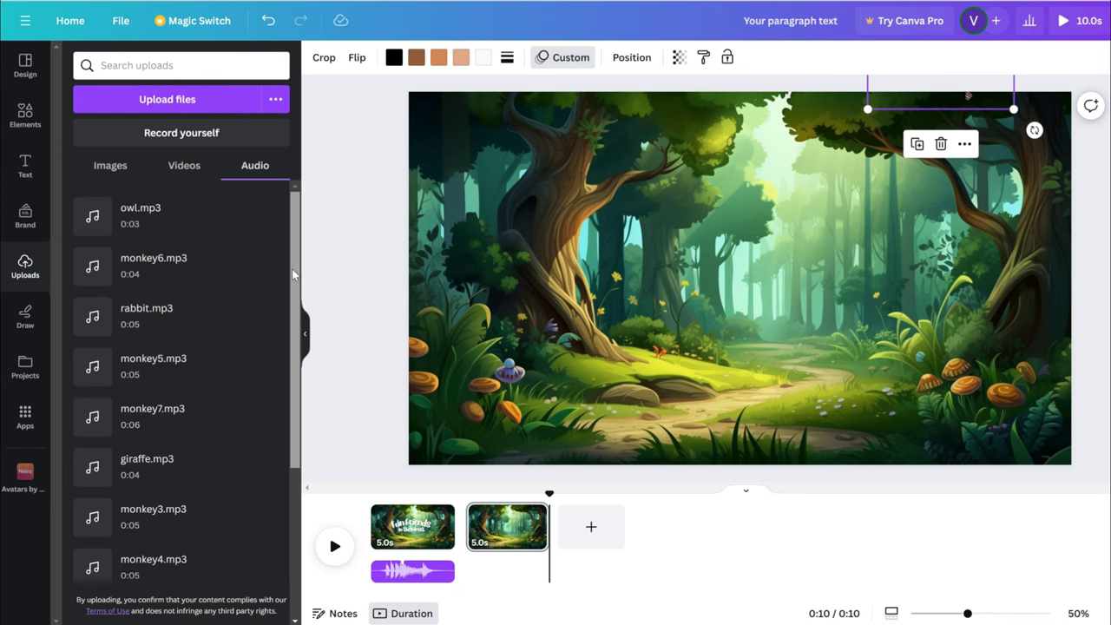
scroll(139, 390, down, 5)
drag(138, 457, 907, 527)
- Make the monkey appear slightly later and shift its voiceover clip a bit later to match
click(917, 105)
right_click(917, 104)
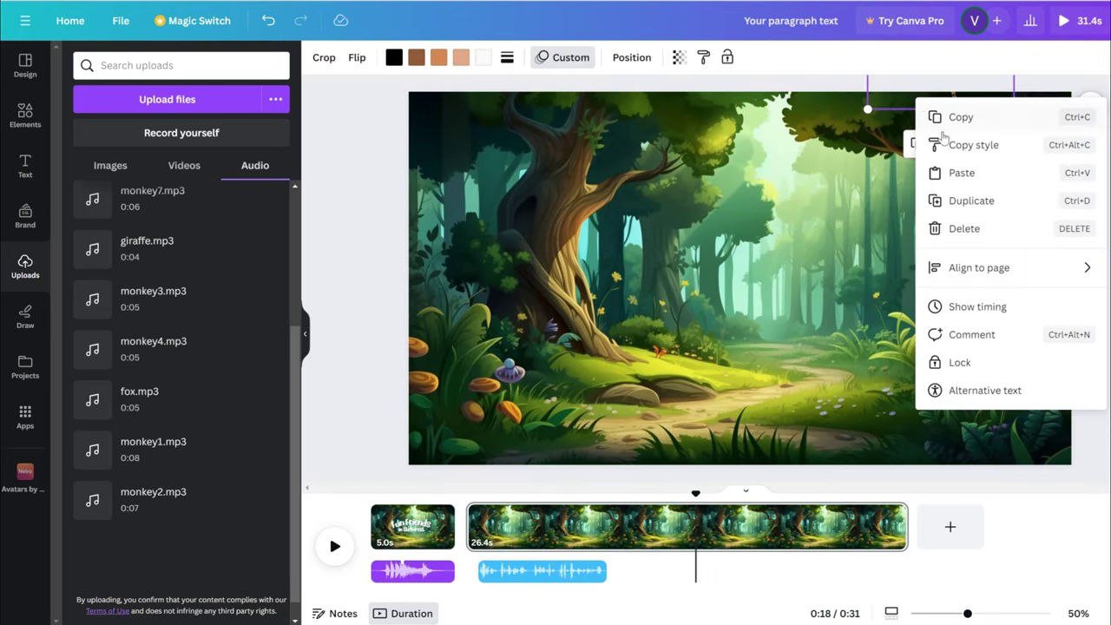
click(972, 305)
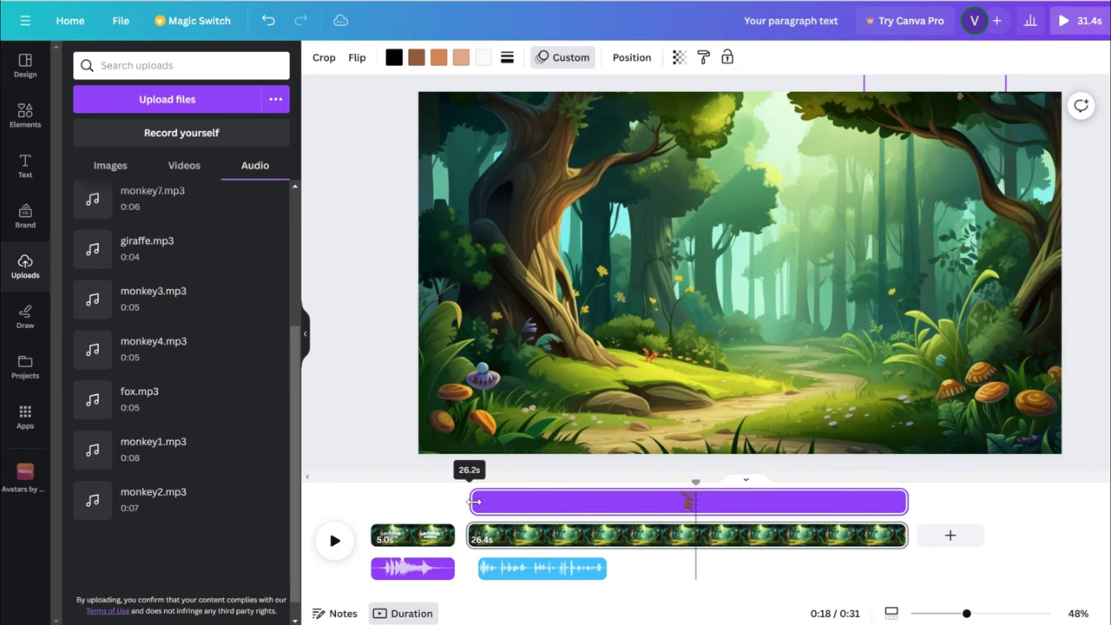
drag(474, 501, 476, 502)
click(495, 568)
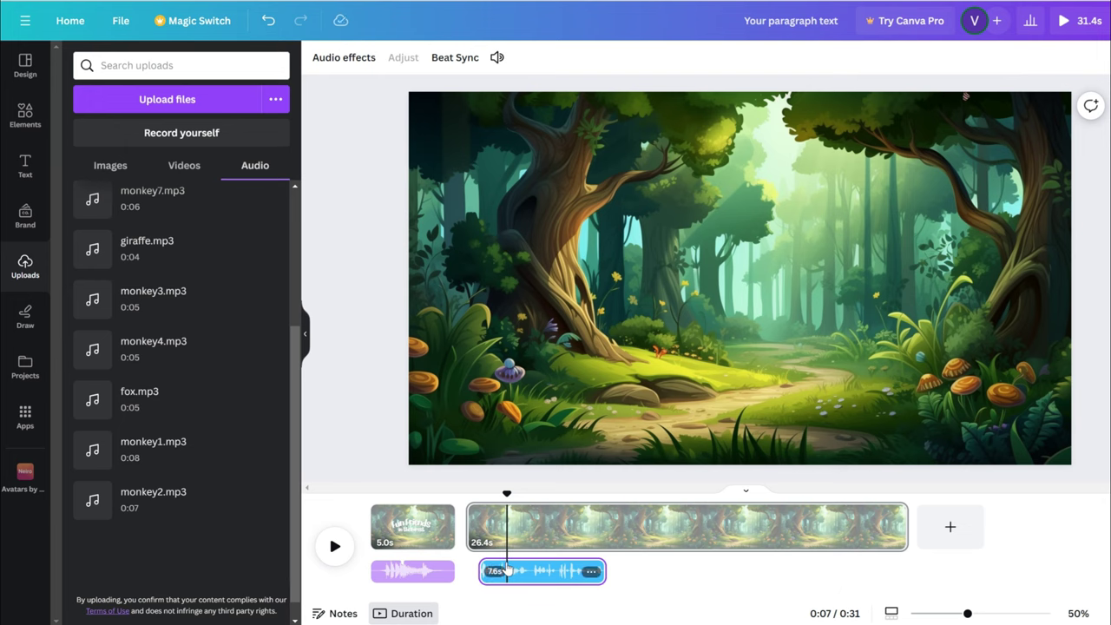
drag(495, 568, 505, 569)
drag(487, 496, 464, 497)
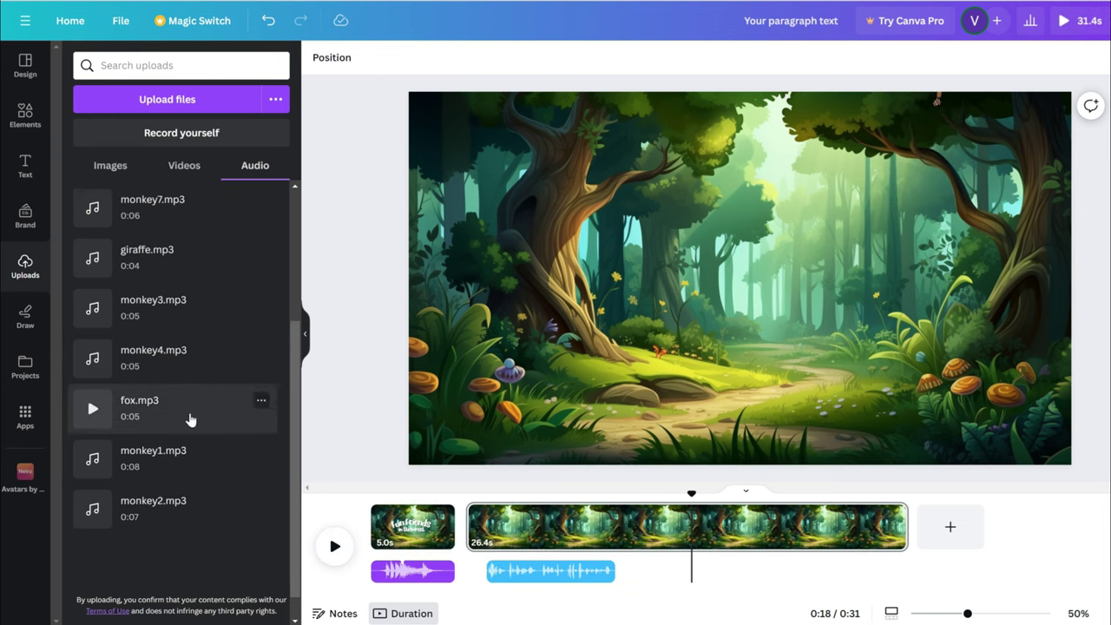
- Add a giraffe to the forest scene and search for fox graphics
click(185, 417)
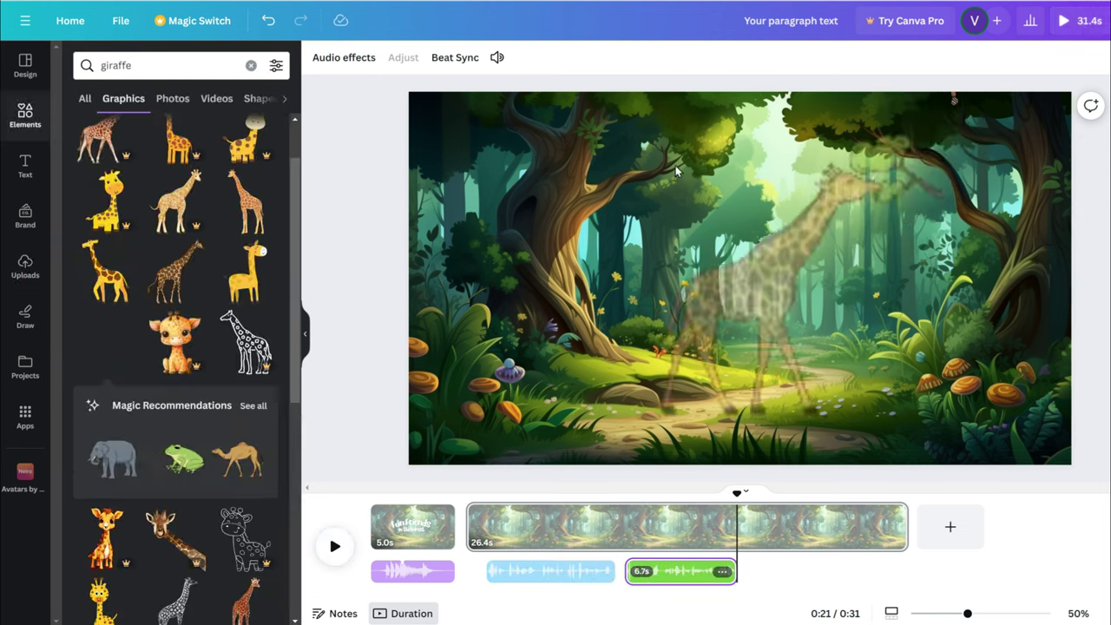
click(919, 353)
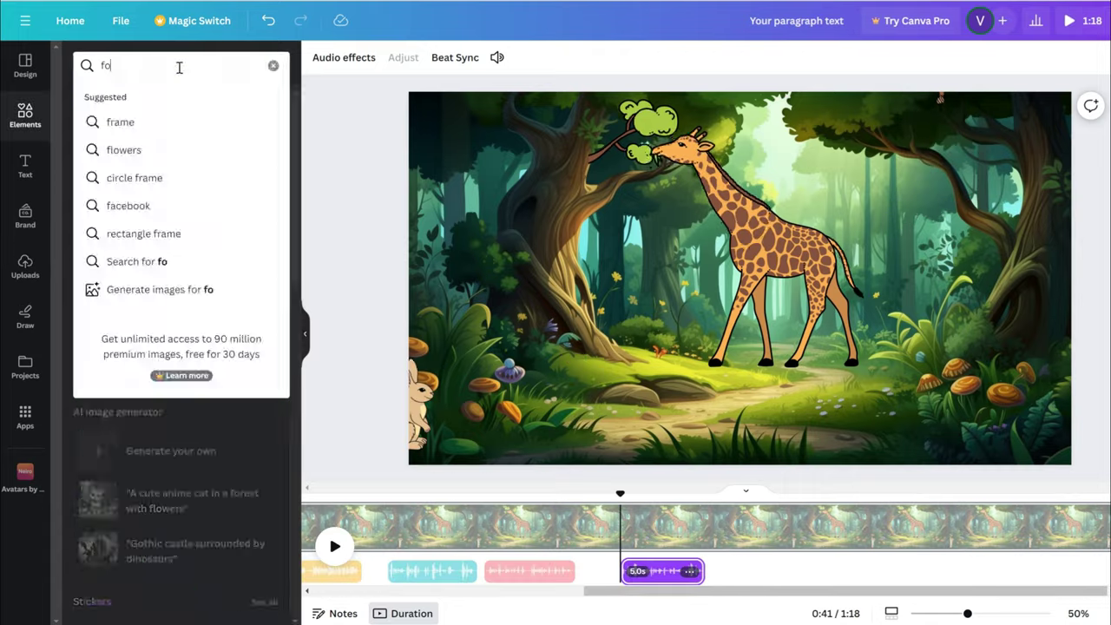
text(x)
key(Return)
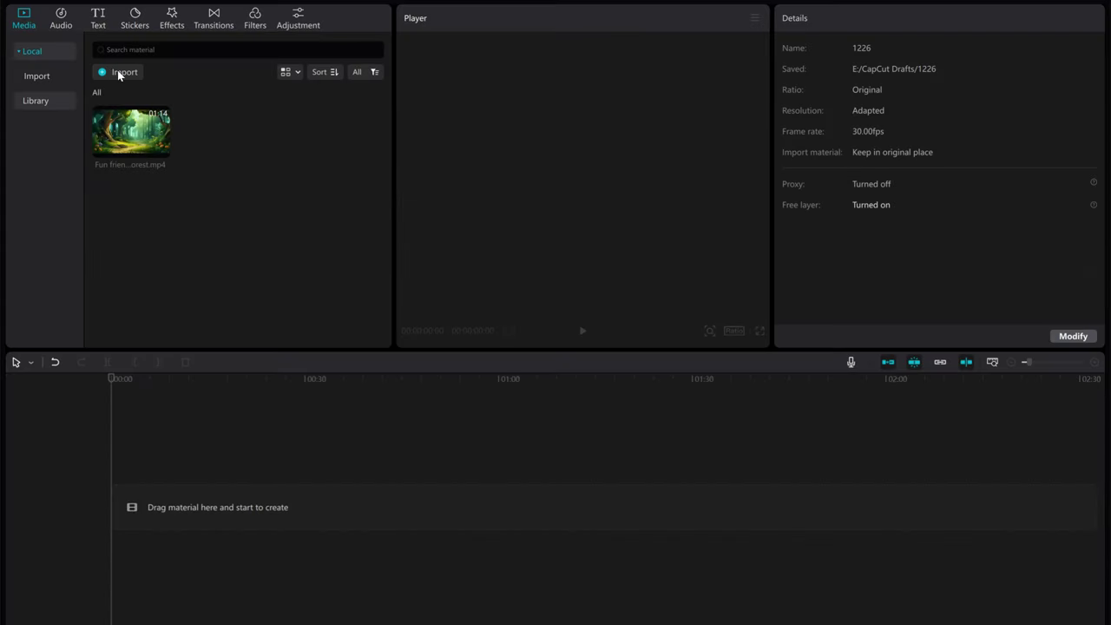
- Add Fun friends in the forest.mp4 to the timeline and create English auto captions
click(162, 151)
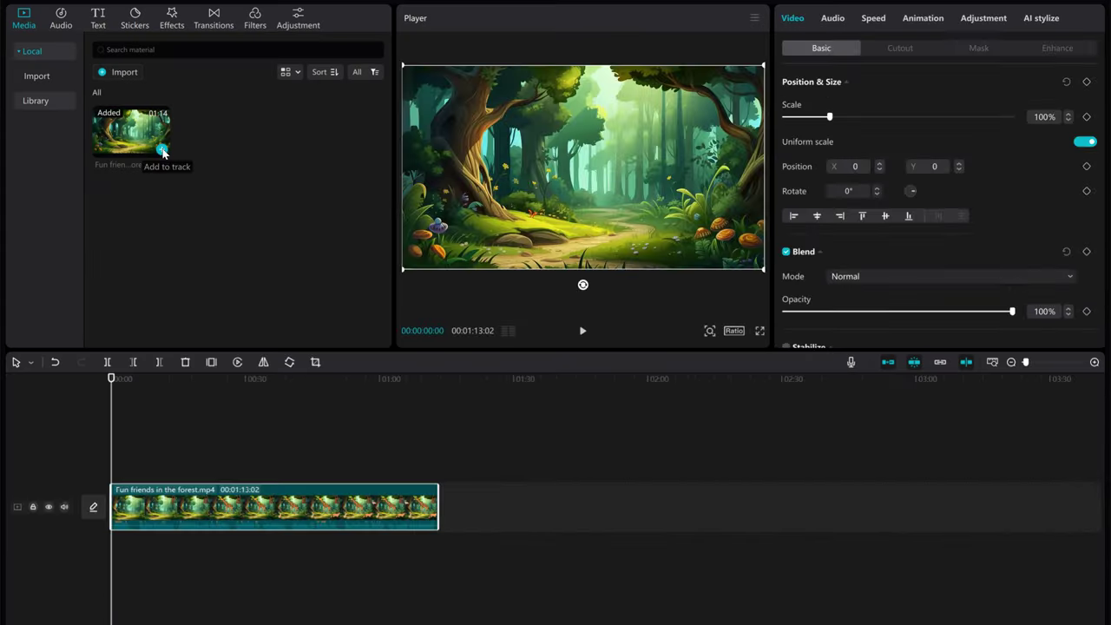
click(99, 19)
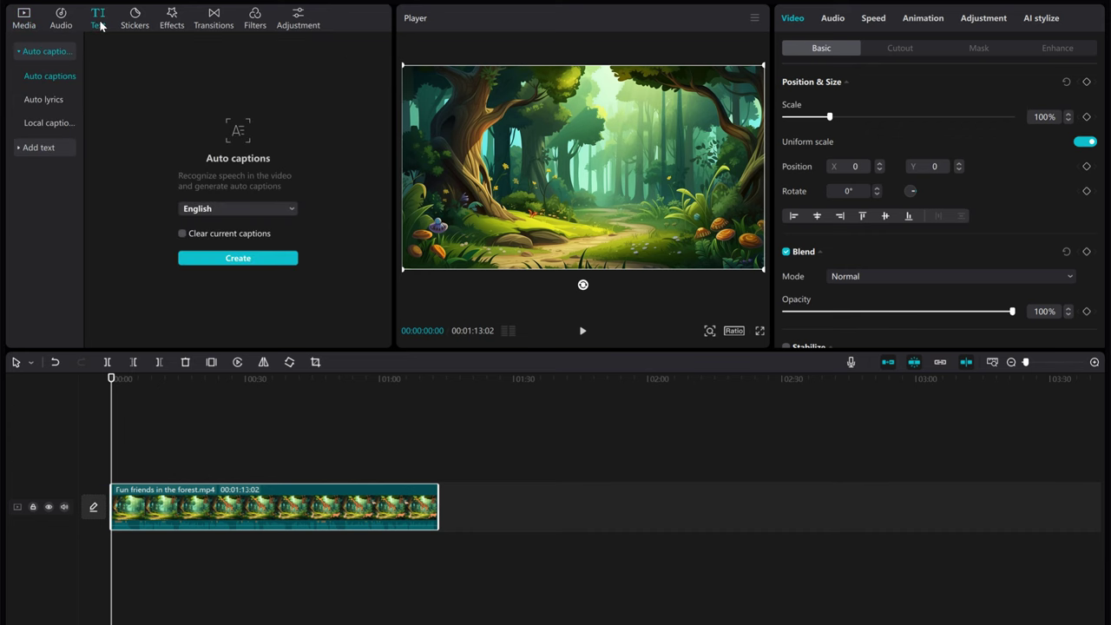
click(238, 260)
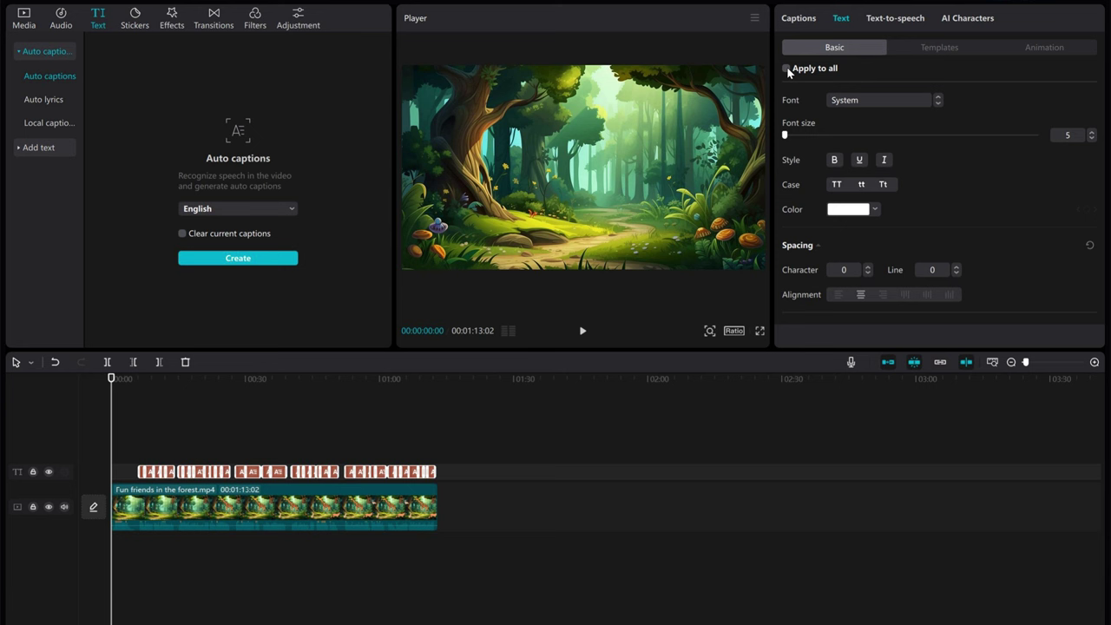
- Change the caption text colour from white to blue 047BFF
click(874, 211)
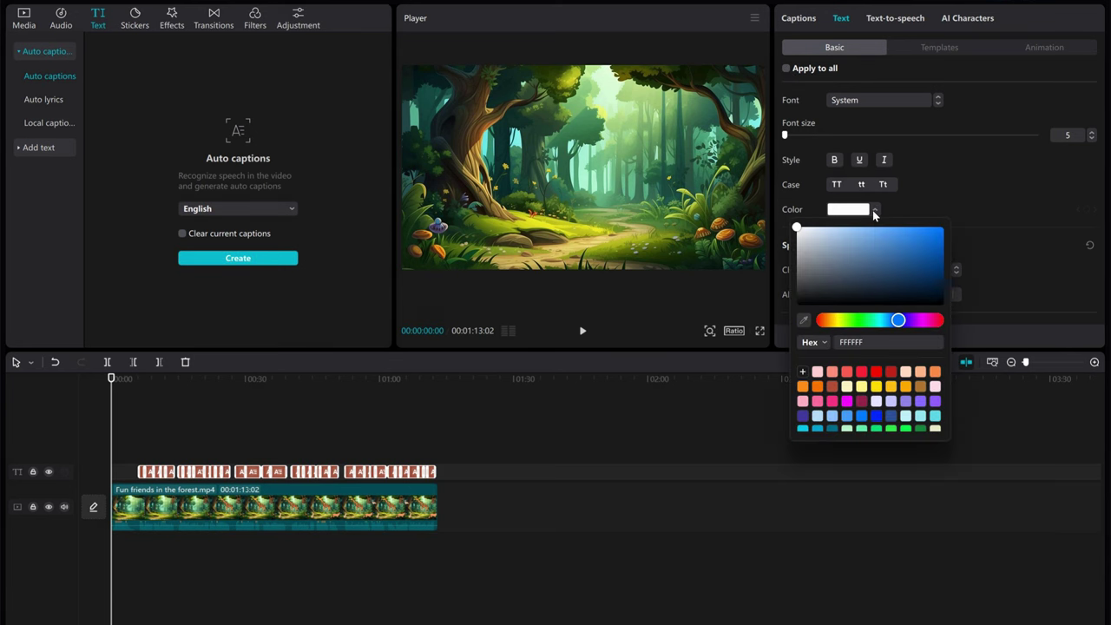
click(861, 417)
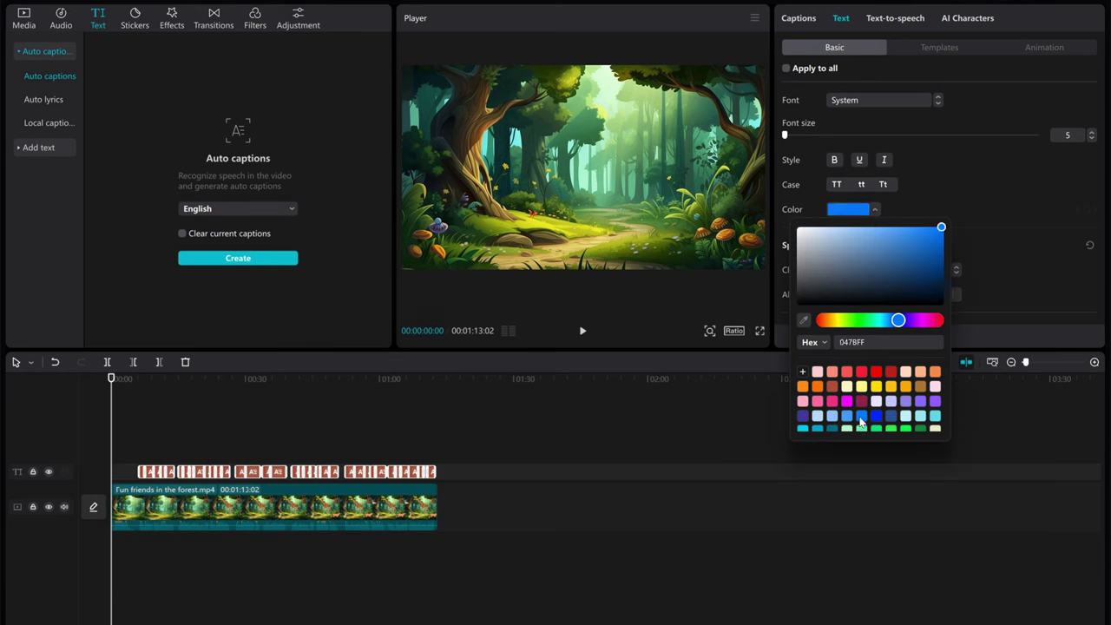
click(735, 406)
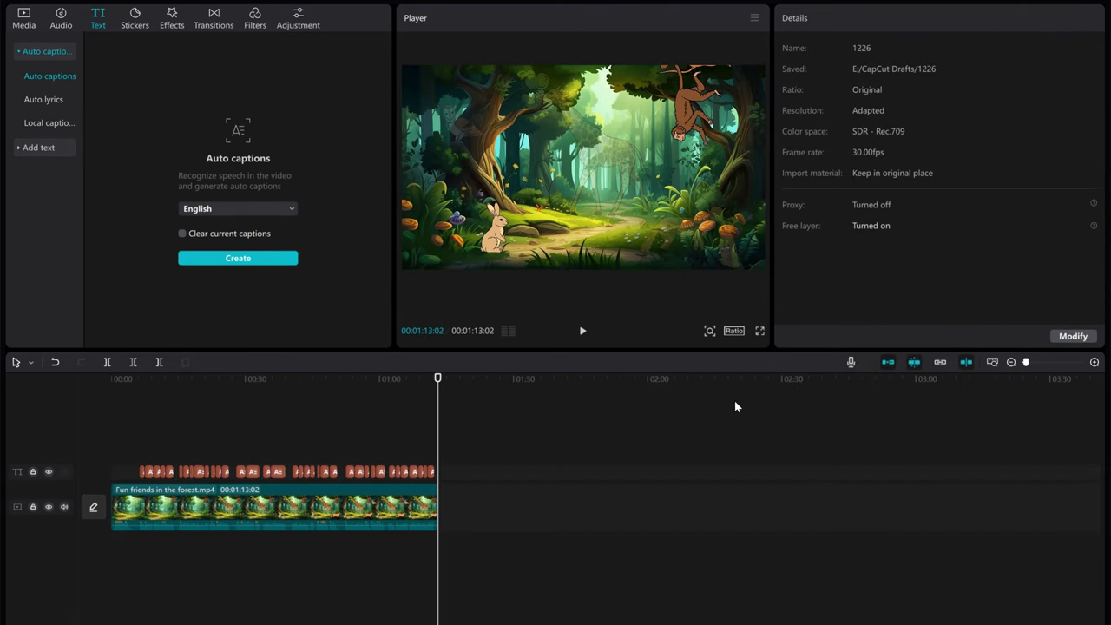
- Add the plain white Cartoon speech-bubble sticker and move its clip to the video start
click(135, 14)
scroll(42, 174, down, 10)
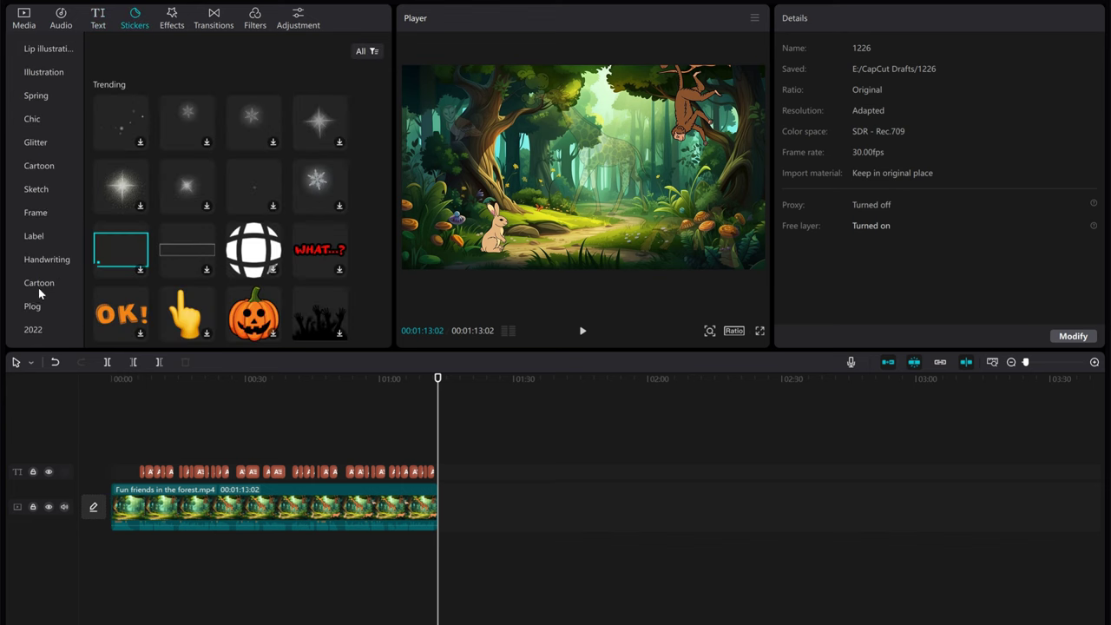
click(39, 284)
click(319, 122)
click(338, 142)
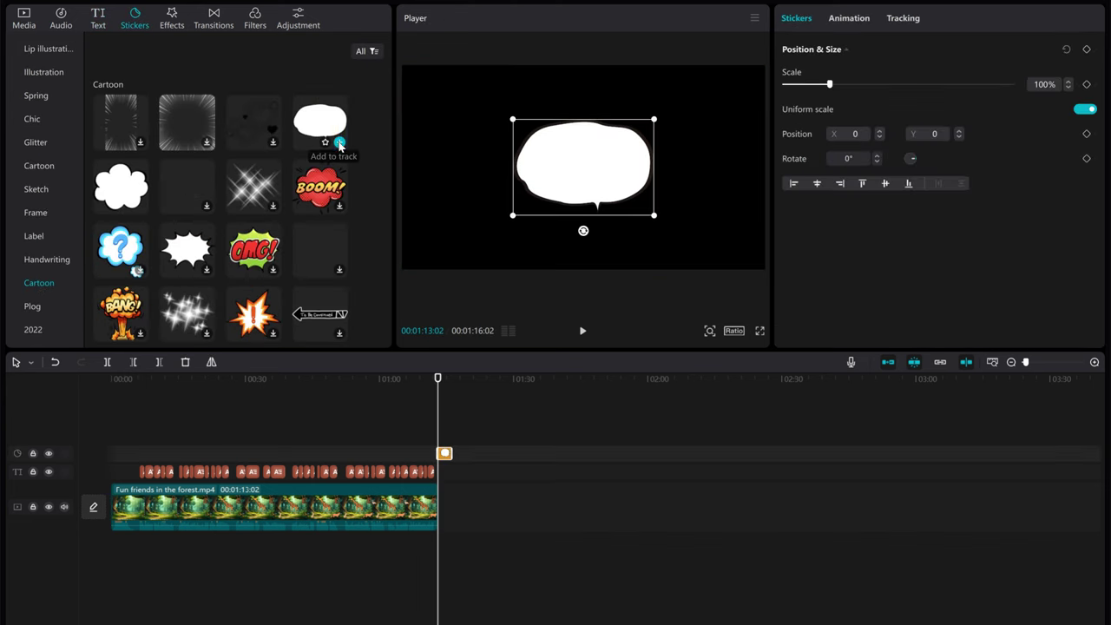
drag(443, 452, 294, 471)
- Shrink the speech bubble to 63% and place it beside the hanging monkey around its caption
scroll(157, 488, up, 3)
click(224, 378)
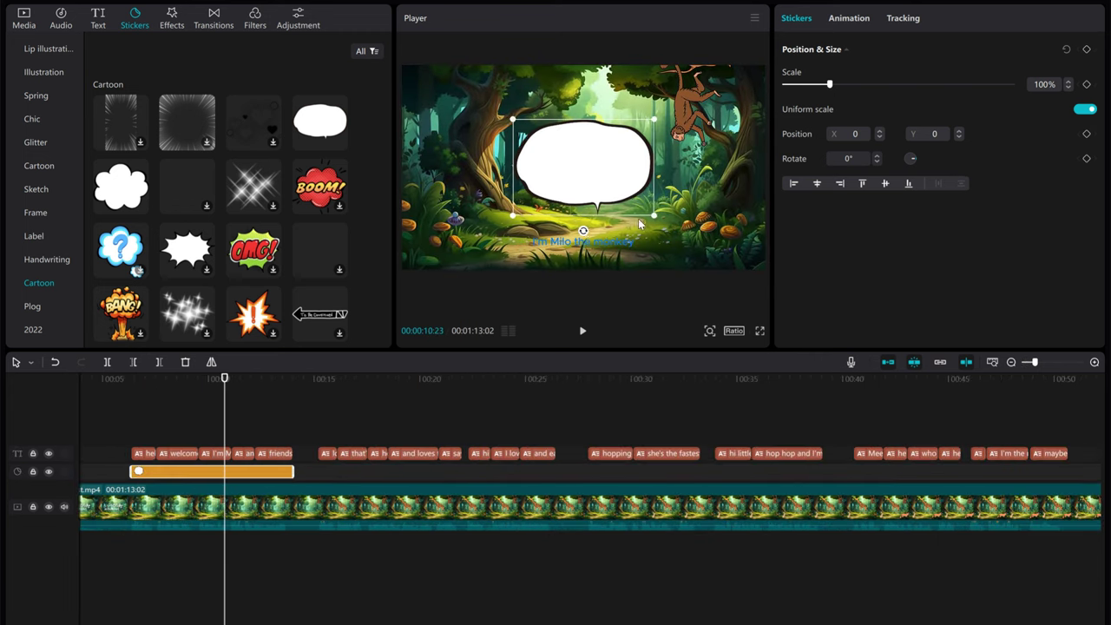
drag(654, 215, 632, 203)
drag(583, 164, 709, 183)
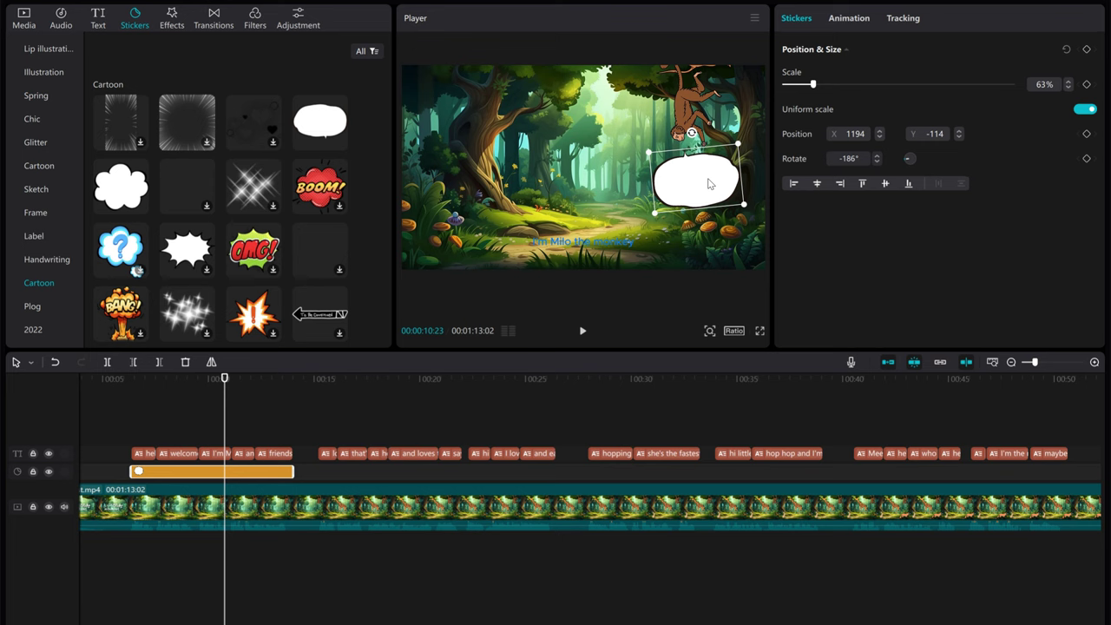
drag(777, 243, 939, 239)
drag(394, 216, 285, 216)
- Change the first caption to read 'Hello! little friends!'
click(141, 379)
click(745, 182)
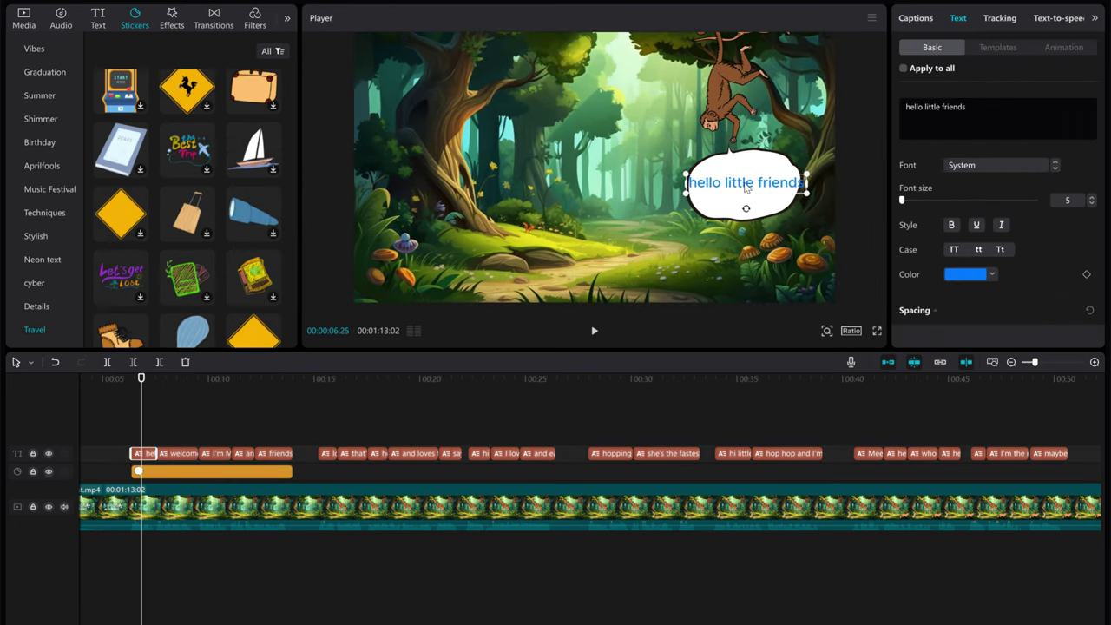
double_click(915, 106)
text(Hello!)
key(End)
text(!)
- Put 'Little friends!' on its own line with a capital L
click(931, 106)
key(BackSpace)
text(L)
key(Left)
key(BackSpace)
key(Return)
click(217, 508)
click(217, 453)
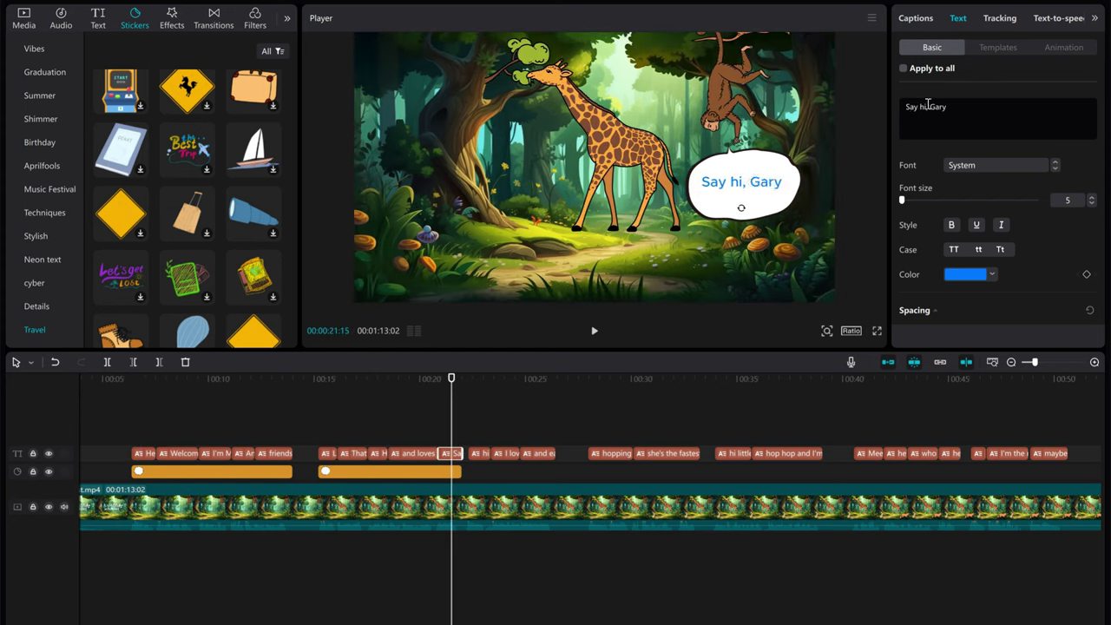